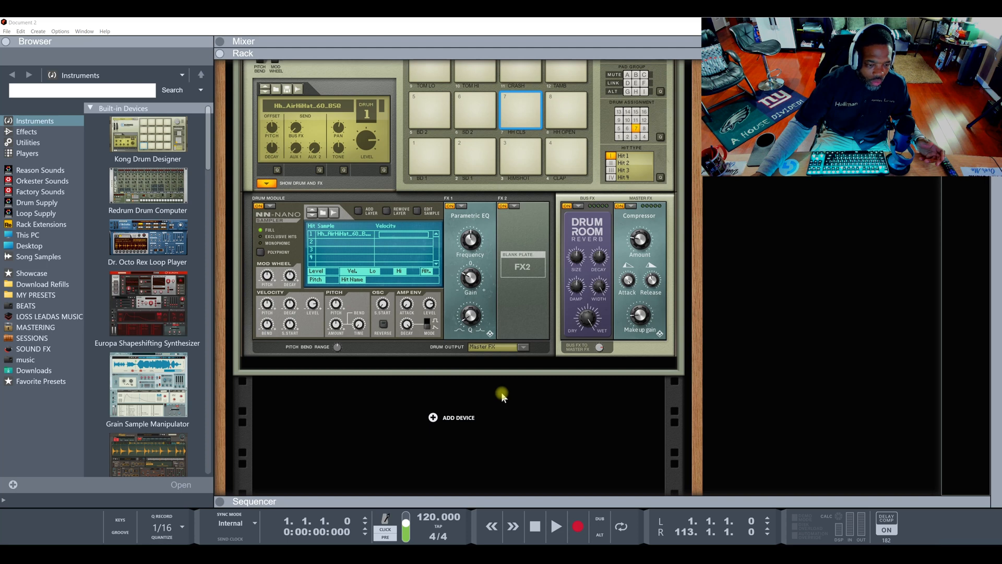
# Add a Combinator from the utility devices to the rack below the drum device
pyautogui.scroll(1, 501, 393)
pyautogui.scroll(-1, 501, 393)
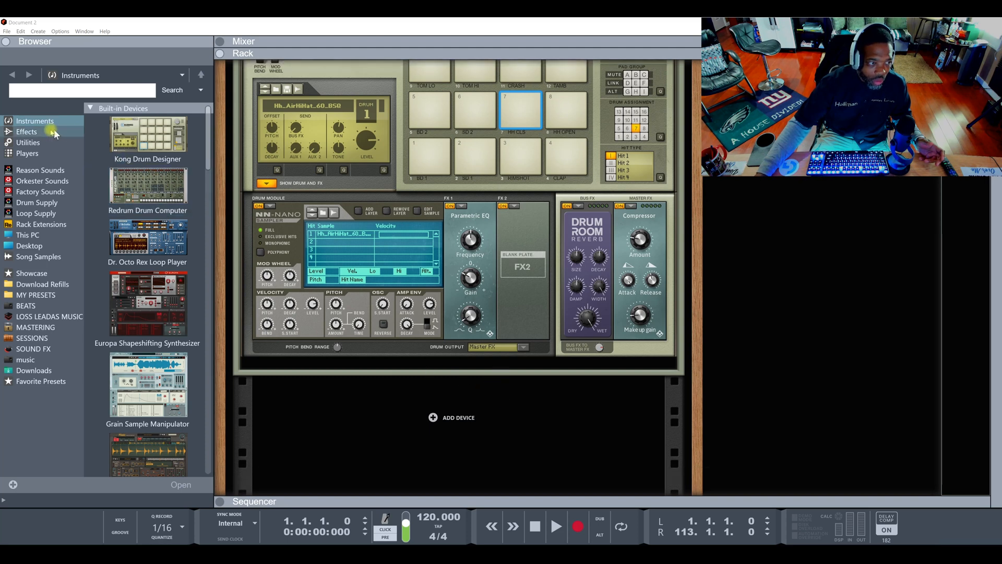
pyautogui.click(28, 132)
pyautogui.click(28, 143)
pyautogui.moveTo(156, 128); pyautogui.dragTo(394, 429)
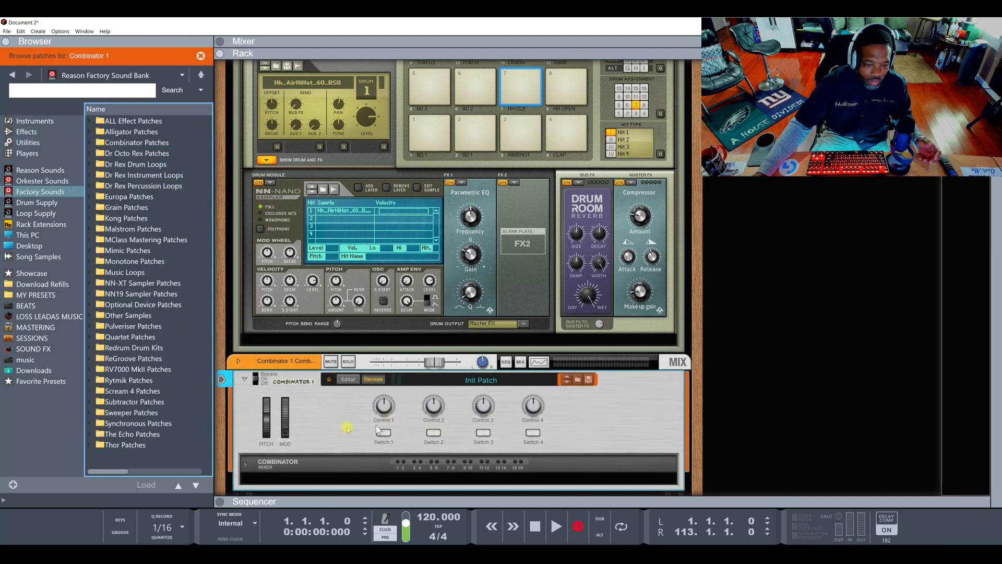
# Unfold the Combinator's mixer section and inspect its rear input jacks
pyautogui.click(246, 466)
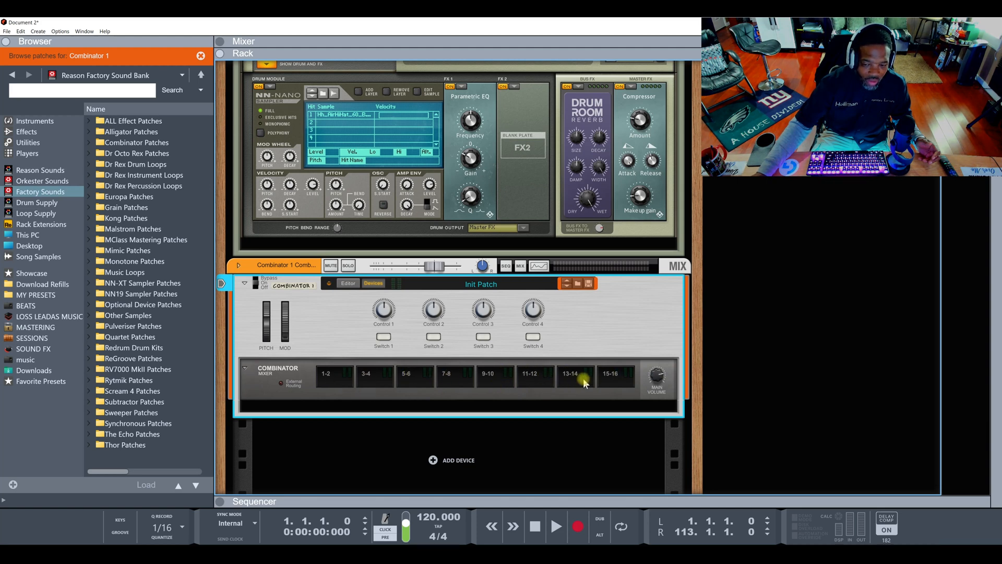
pyautogui.press('Tab')
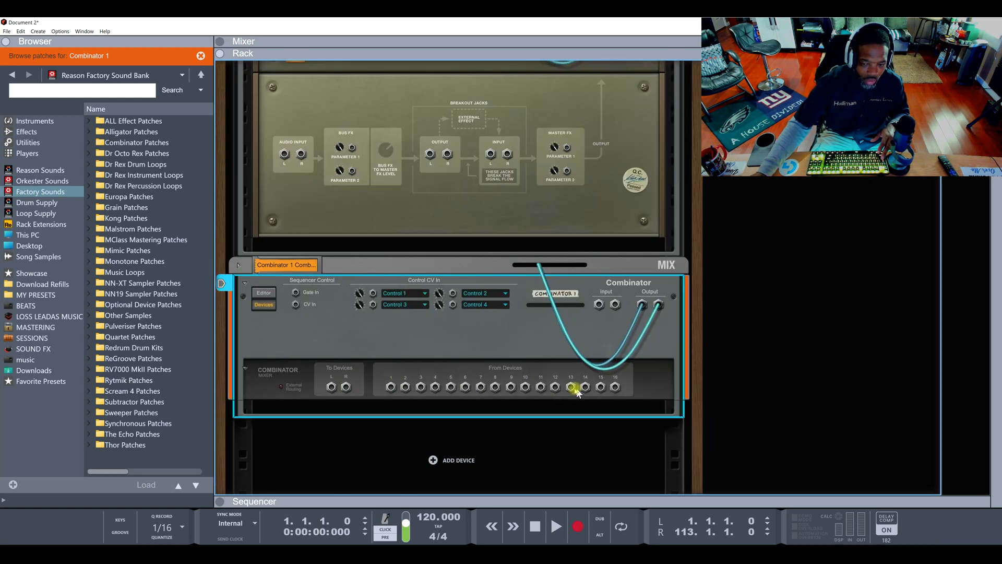
pyautogui.press('Tab')
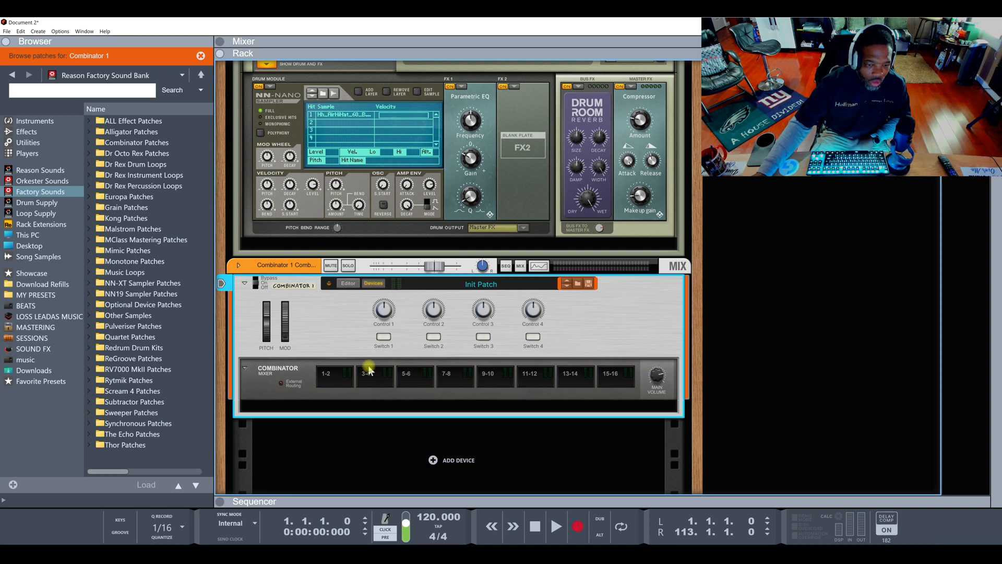
# Add a Europa Shapeshifting Synthesizer with the Callisto patch inside the Combinator and lower the Combinator's mix channel fader
pyautogui.click(25, 121)
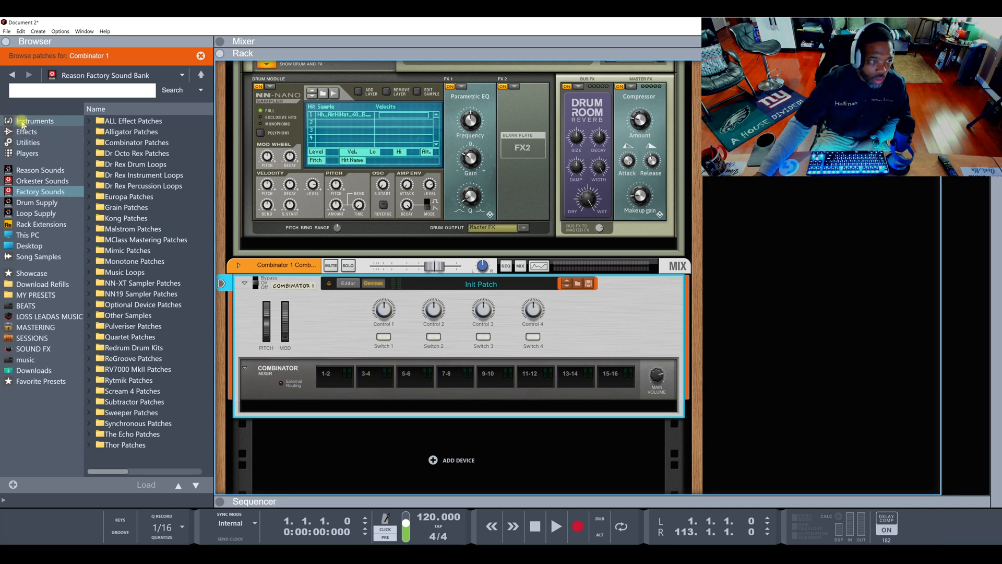
pyautogui.moveTo(137, 289); pyautogui.dragTo(343, 406)
pyautogui.moveTo(128, 207); pyautogui.dragTo(360, 180)
pyautogui.scroll(3, 334, 269)
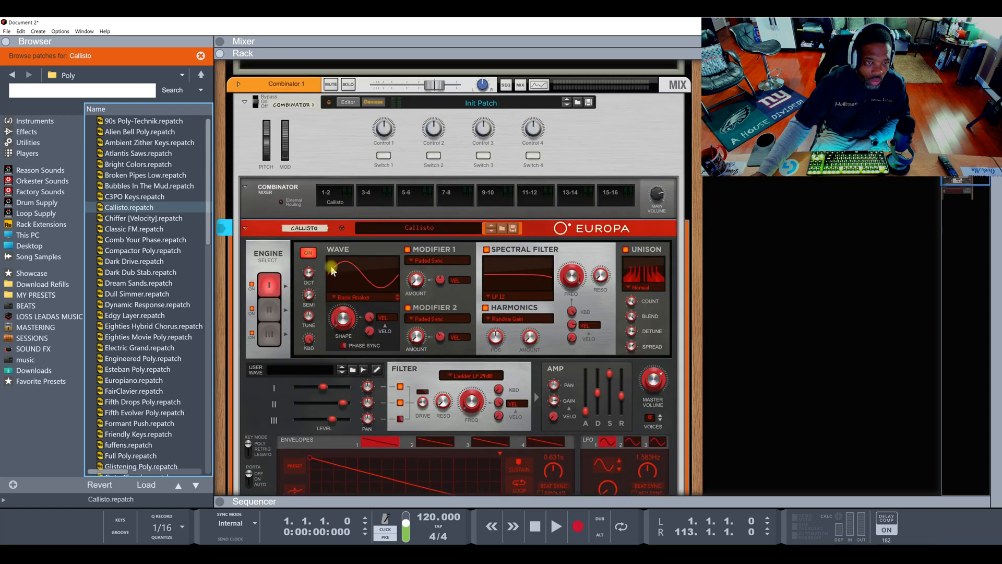
pyautogui.moveTo(433, 91); pyautogui.dragTo(405, 93)
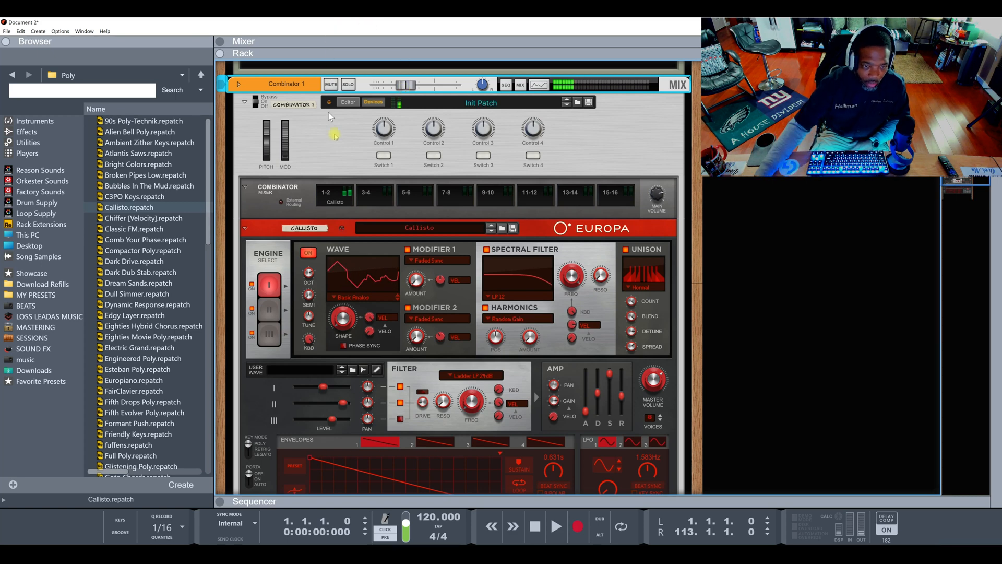
# Disconnect the Europa's cable from input 2 of the Combinator mixer on the rack's rear, and fold the Europa
pyautogui.press('Tab')
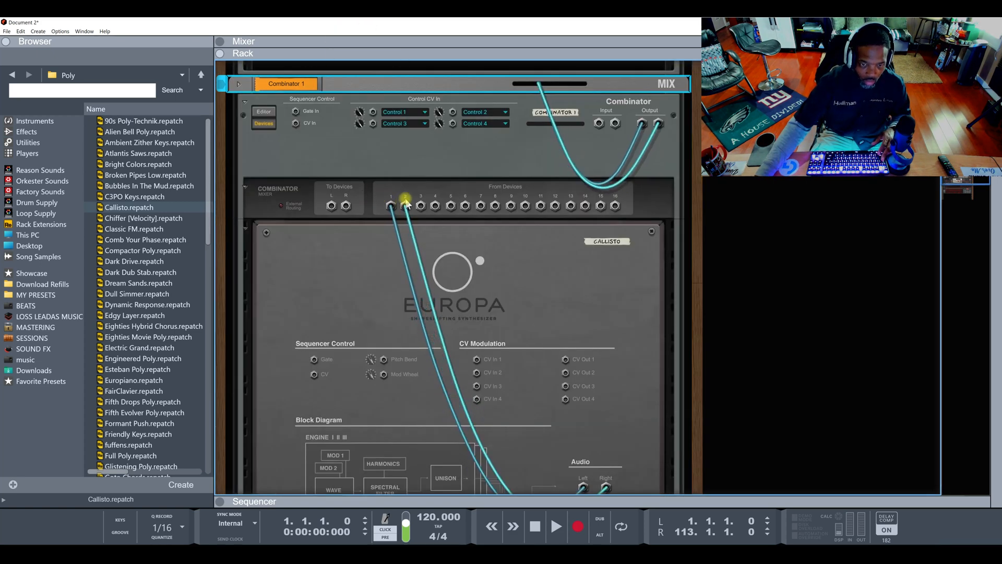
pyautogui.moveTo(405, 207); pyautogui.dragTo(427, 254)
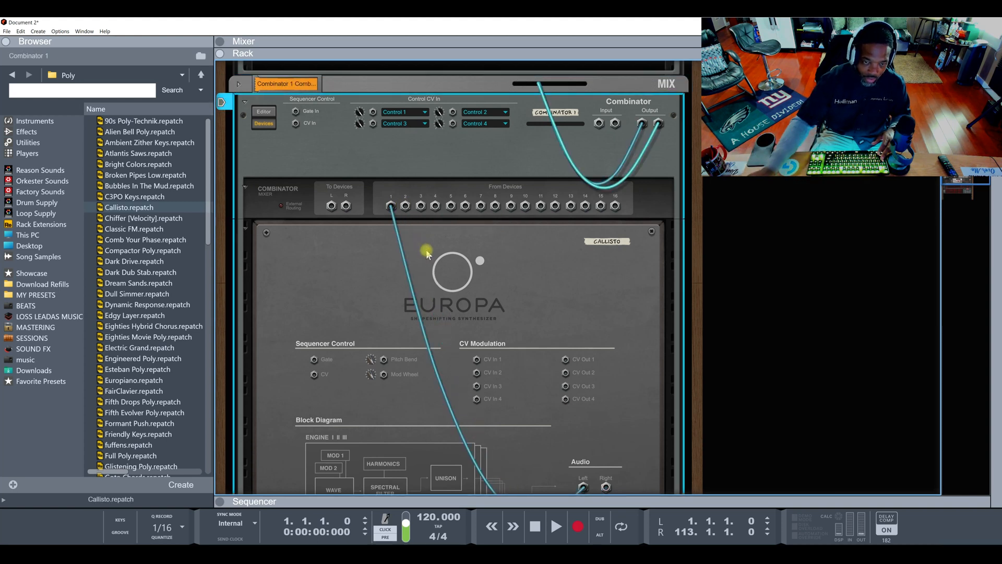
pyautogui.press('Tab')
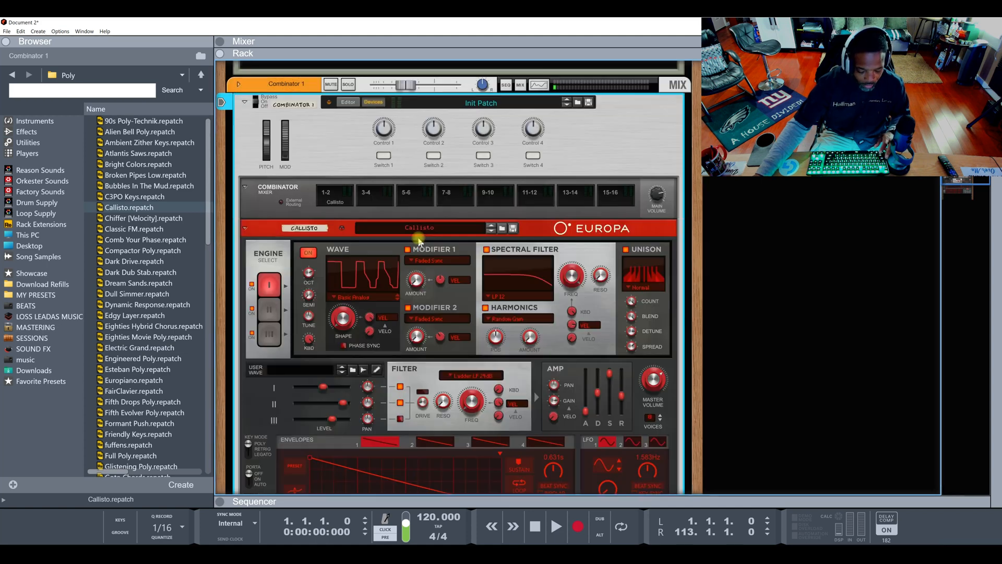
pyautogui.click(244, 229)
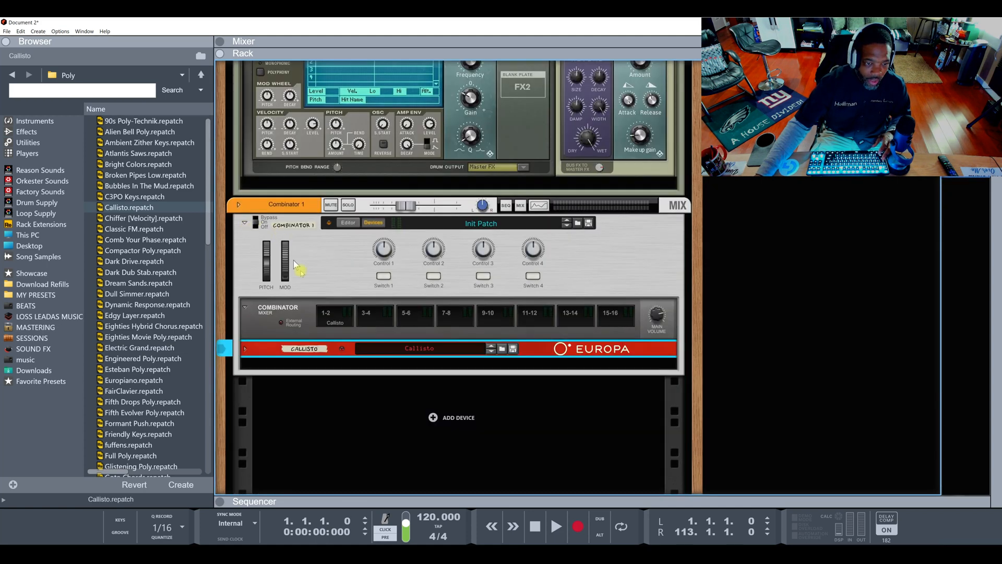
# Add an NN-XT Advanced Sampler below the Europa and load the organ patch Conn Artist.sxt into it
pyautogui.click(26, 121)
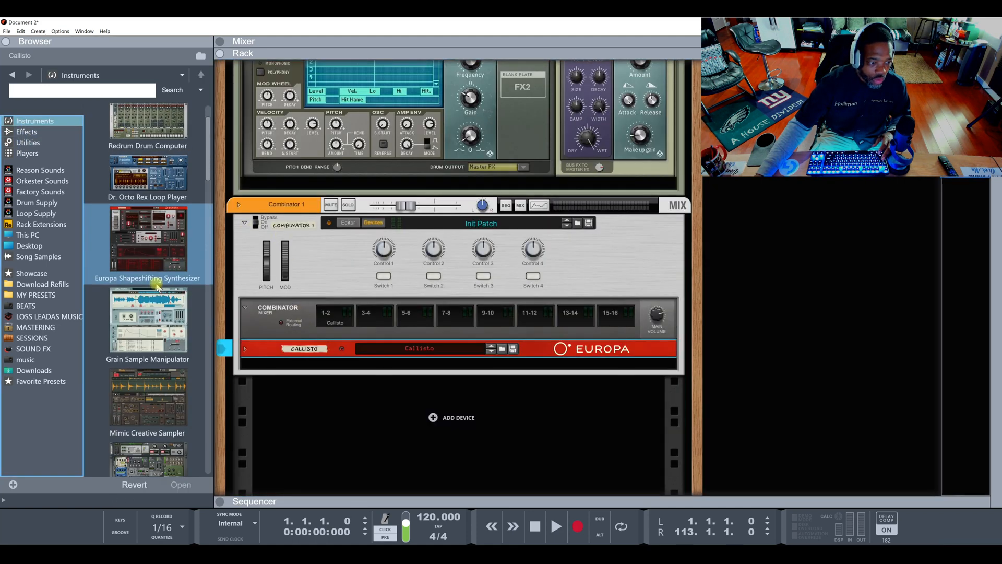
pyautogui.scroll(-12, 157, 286)
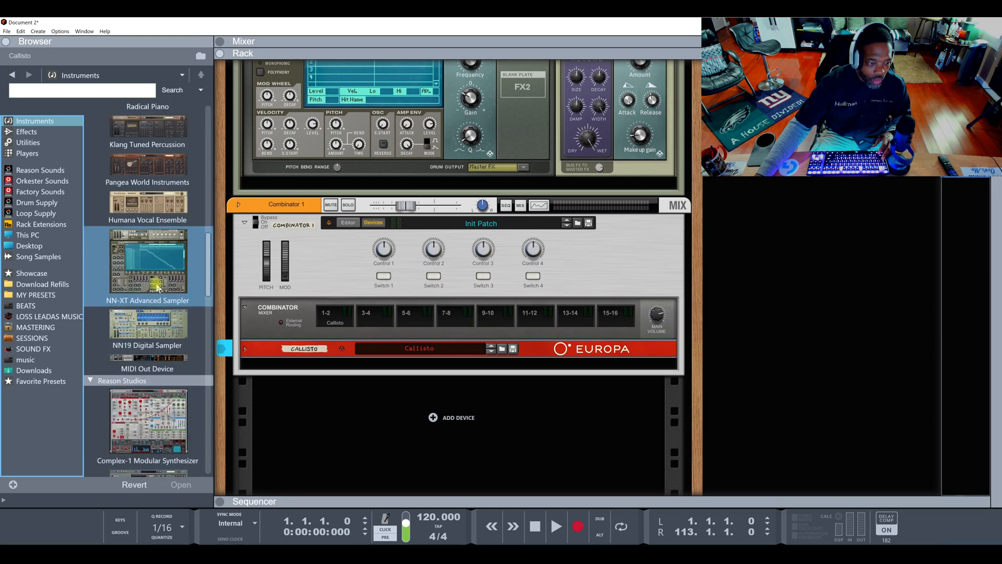
pyautogui.scroll(1, 157, 287)
pyautogui.moveTo(147, 269); pyautogui.dragTo(345, 369)
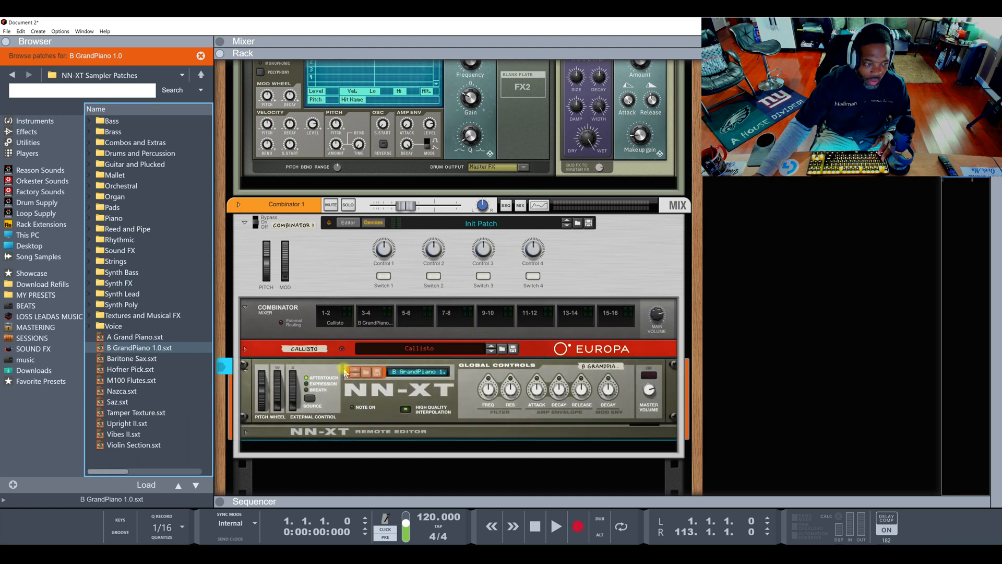
pyautogui.doubleClick(114, 197)
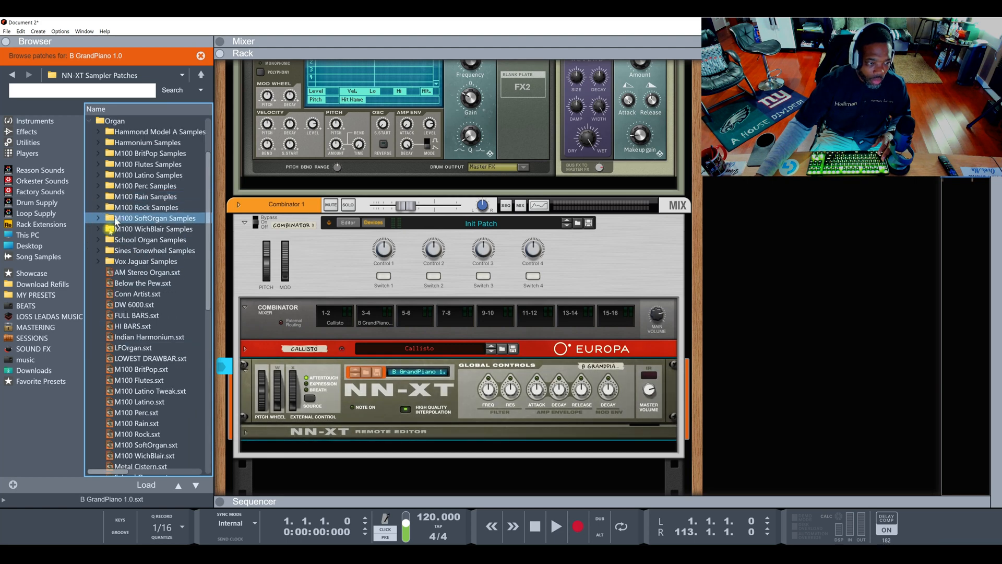
pyautogui.moveTo(138, 294); pyautogui.dragTo(345, 411)
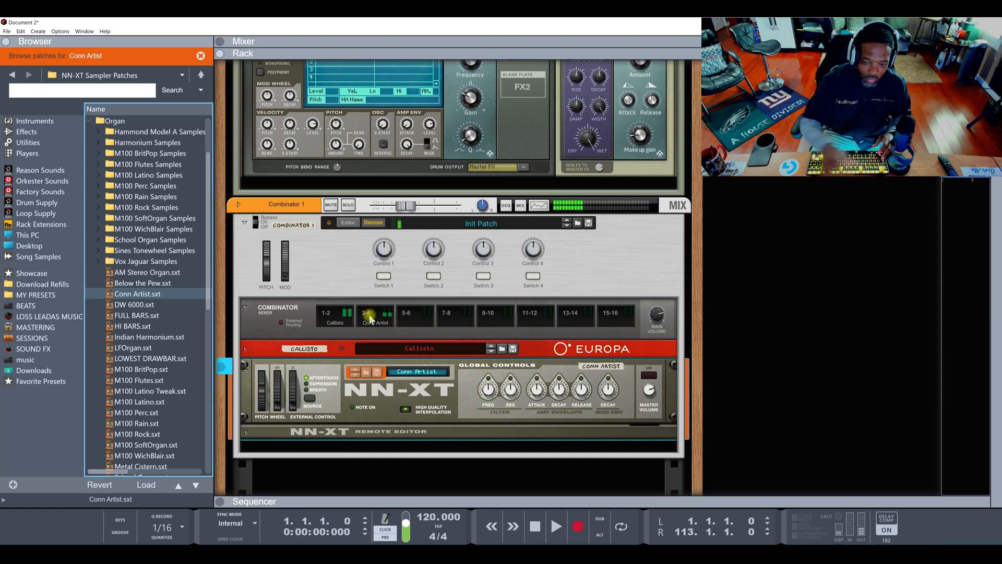
# Add a Thor Polysonic Synthesizer below the NN-XT and load the patch Gangsta Lead 3.thor into it
pyautogui.click(33, 120)
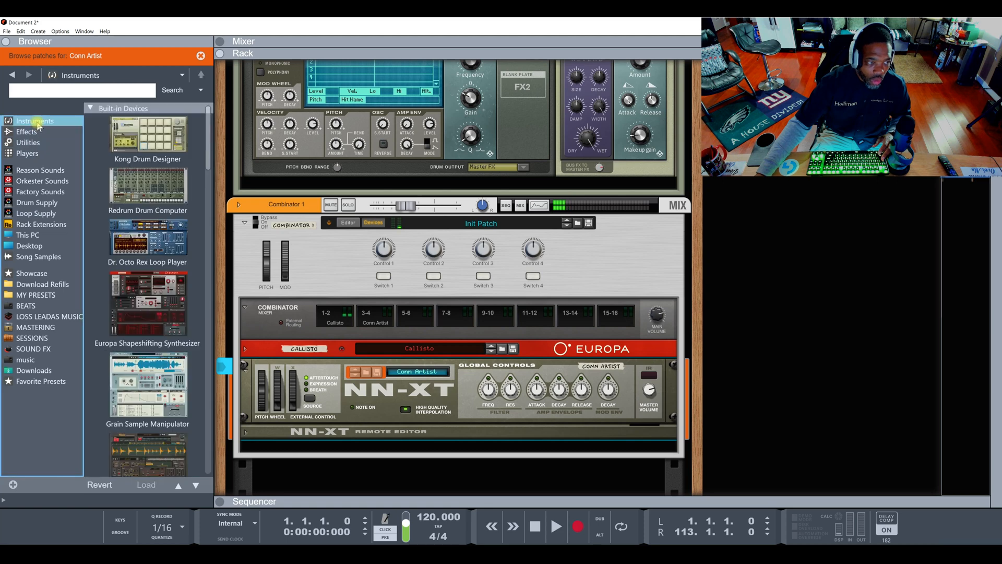
pyautogui.scroll(-3, 149, 329)
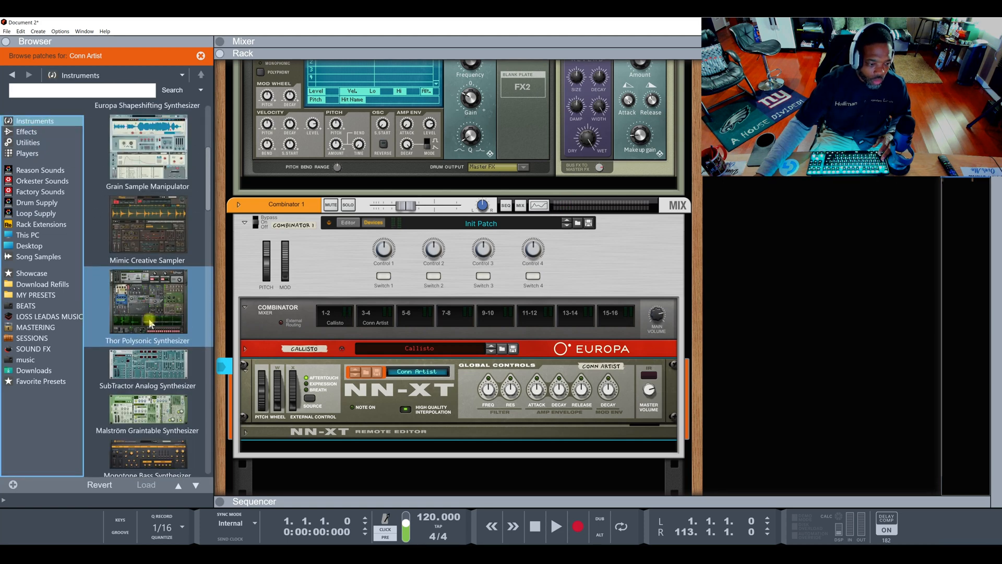
pyautogui.moveTo(142, 262); pyautogui.dragTo(360, 452)
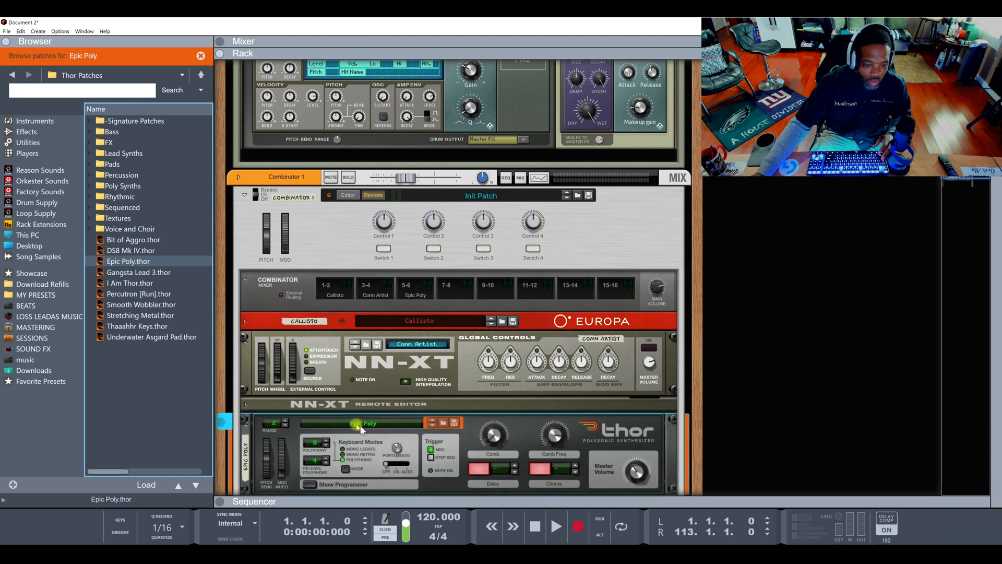
pyautogui.click(128, 272)
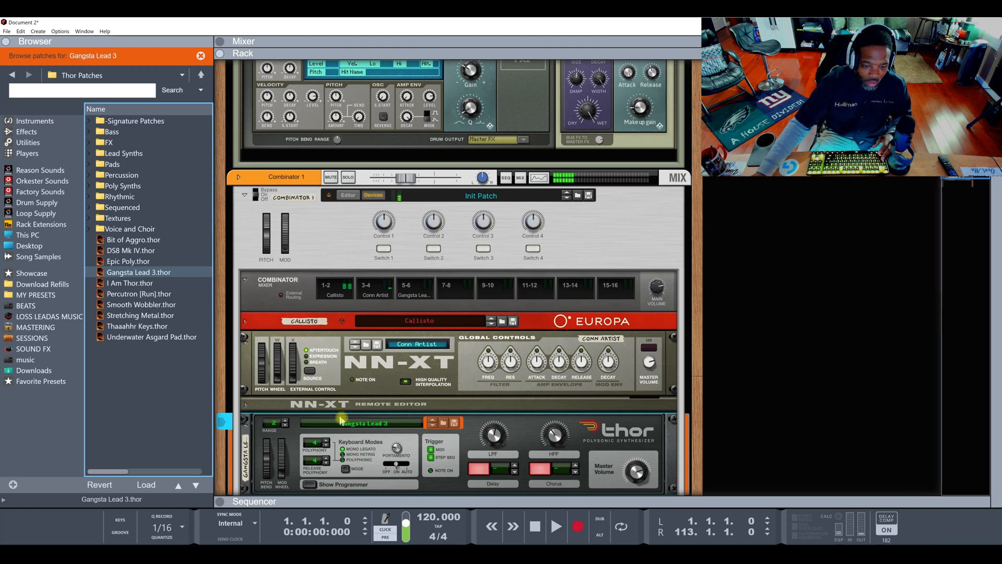
pyautogui.moveTo(402, 451)
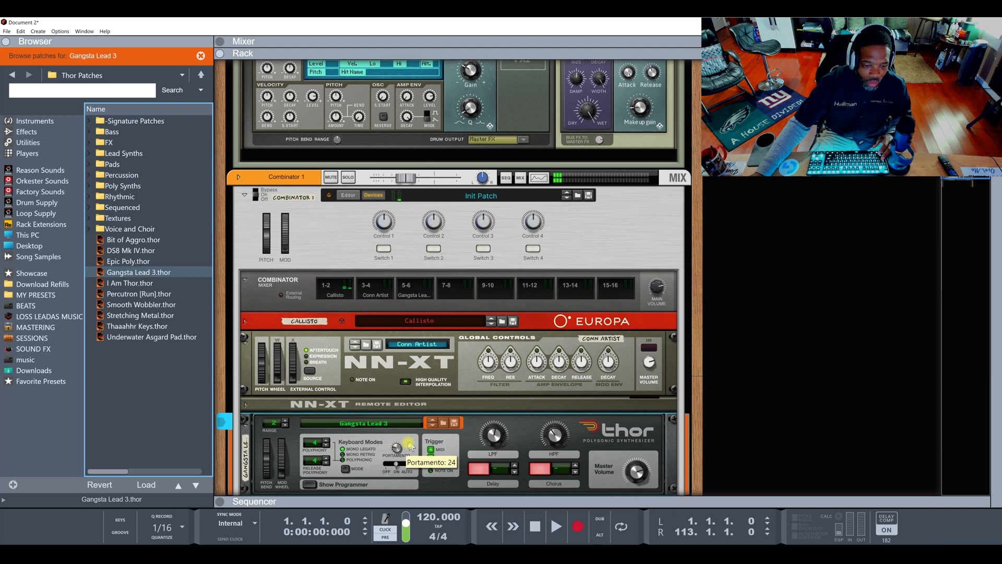
# Fold the Thor synthesizer inside the Combinator
pyautogui.click(246, 421)
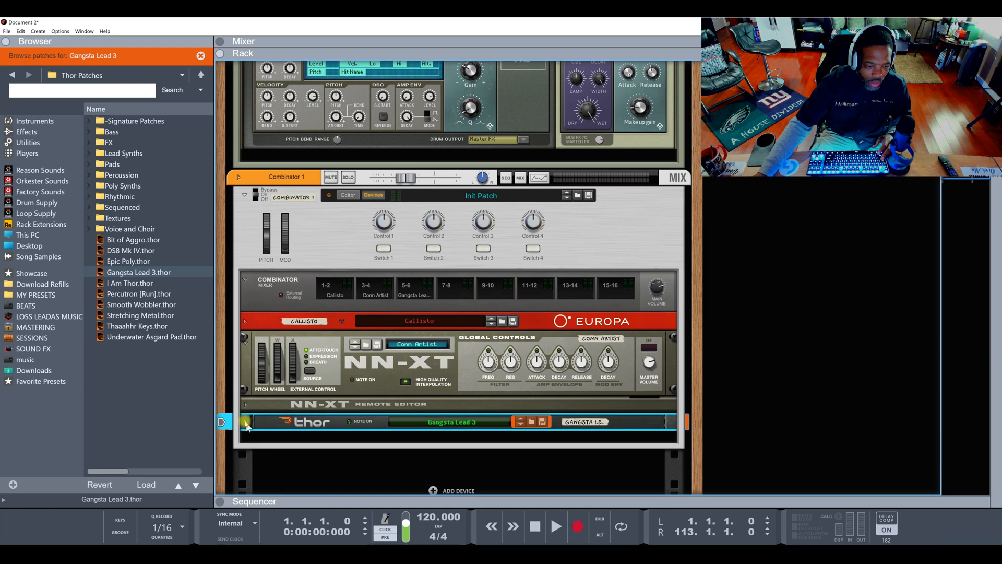
pyautogui.click(246, 423)
pyautogui.click(246, 422)
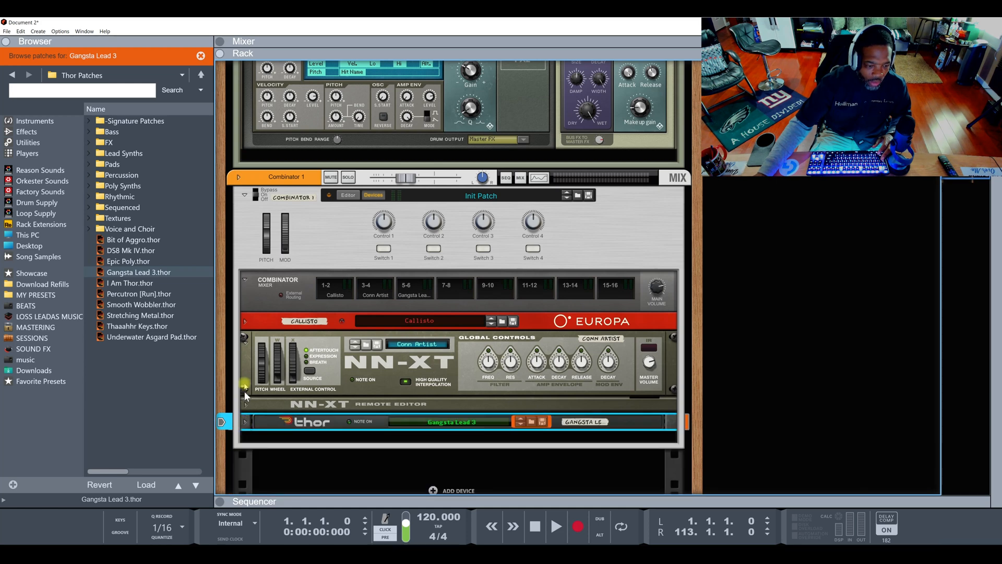
pyautogui.click(247, 348)
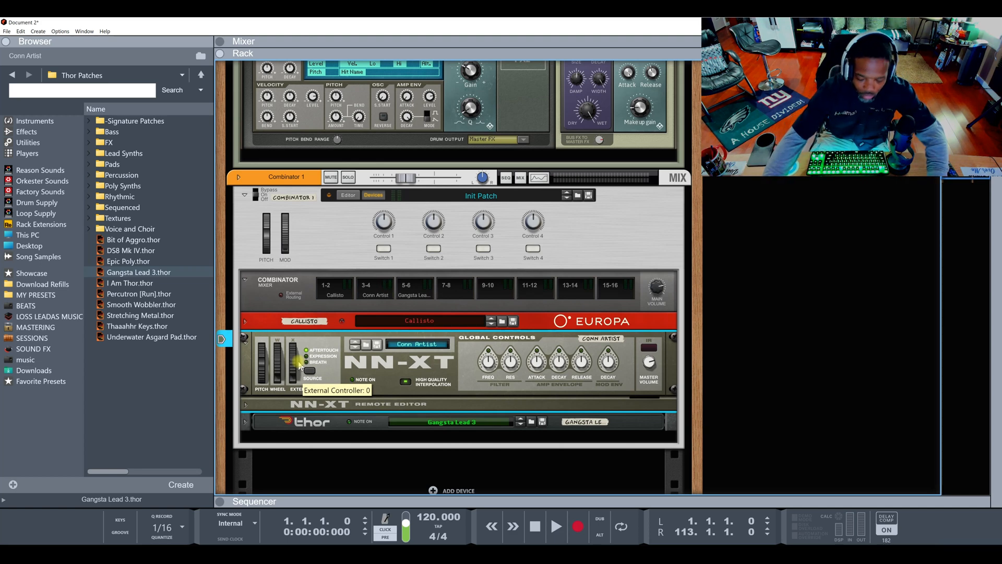
pyautogui.click(261, 319)
pyautogui.click(249, 230)
pyautogui.click(224, 197)
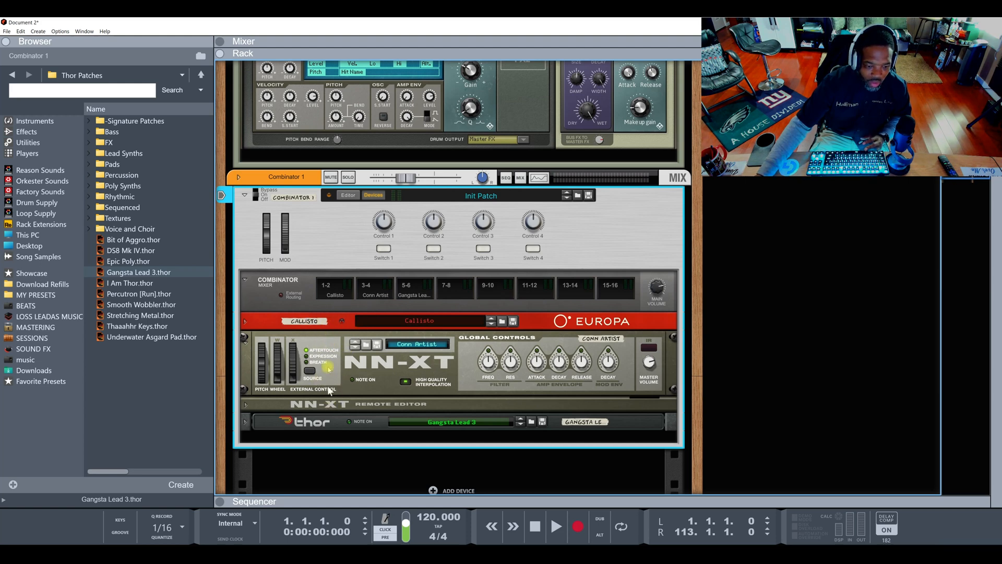
pyautogui.click(654, 367)
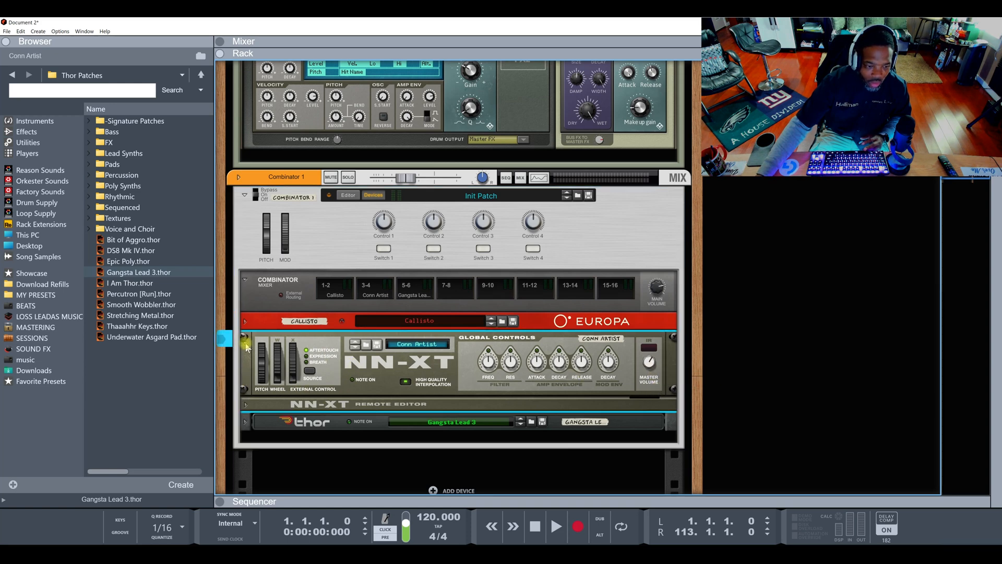
# Unfold the Europa and look over its controls and built-in effects beside the other Combinator devices
pyautogui.click(245, 321)
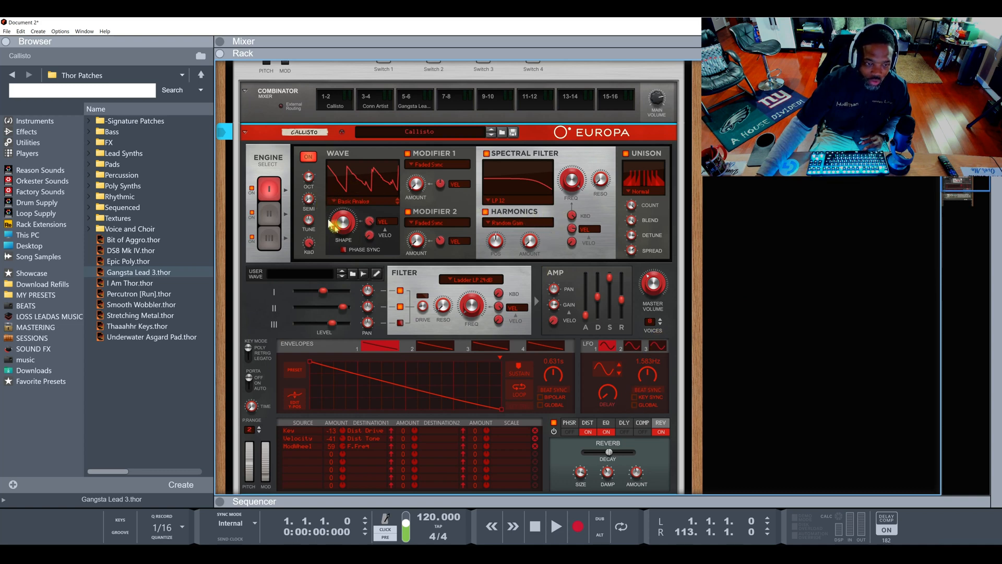
pyautogui.scroll(-3, 581, 332)
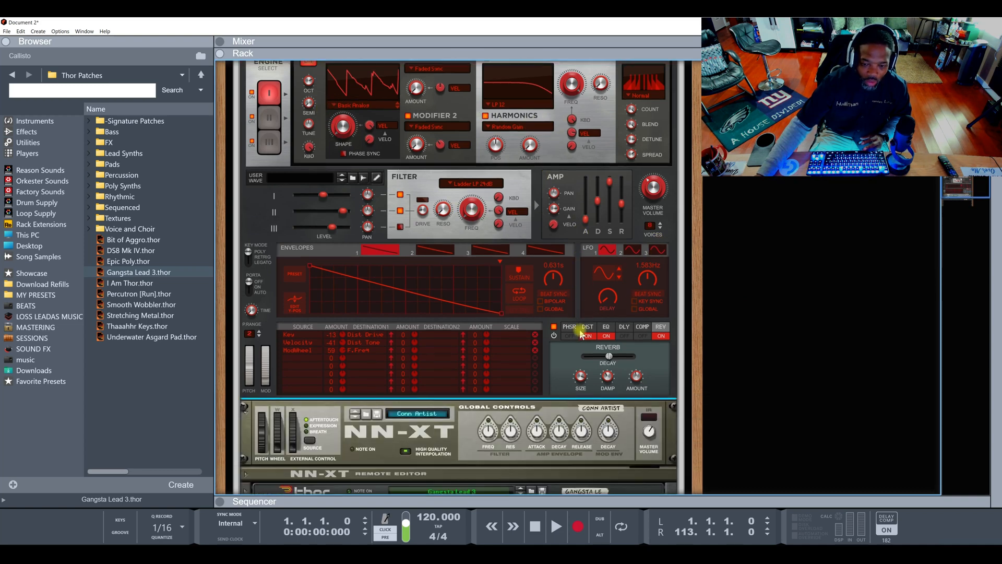
pyautogui.scroll(4, 581, 333)
pyautogui.scroll(4, 581, 332)
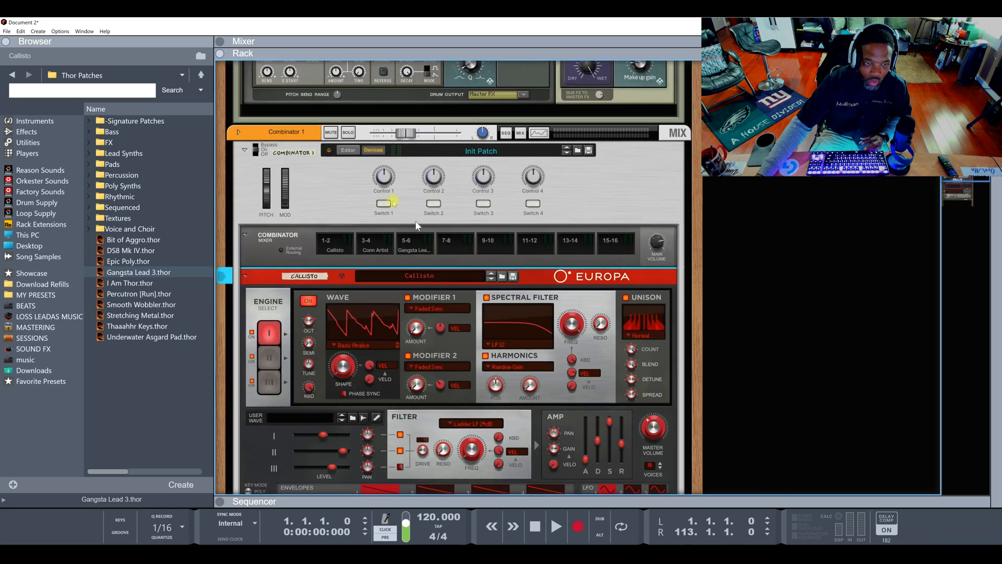
# Inspect the Combinator's single channel strip in the main mixer and return to the rack
pyautogui.doubleClick(281, 42)
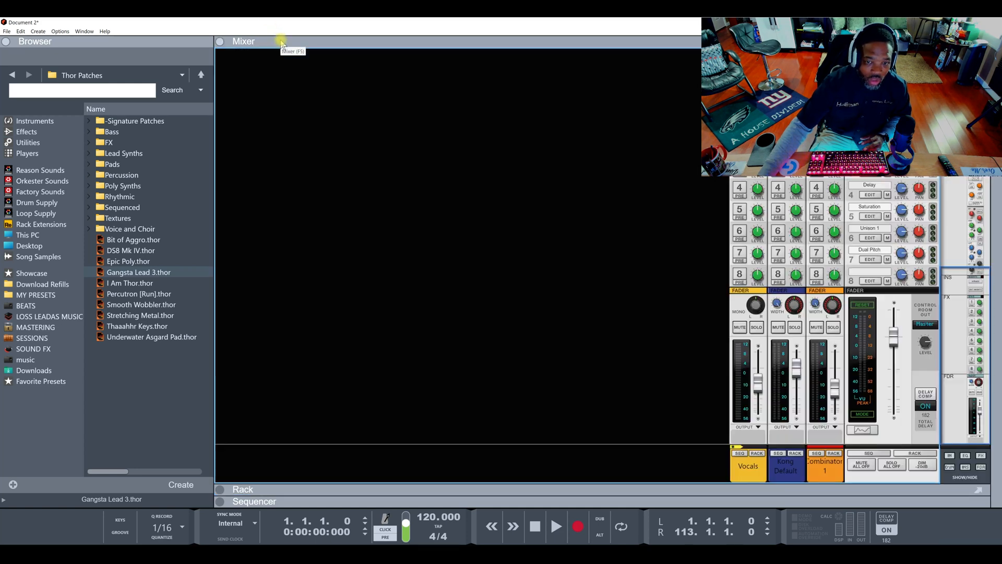
pyautogui.click(833, 476)
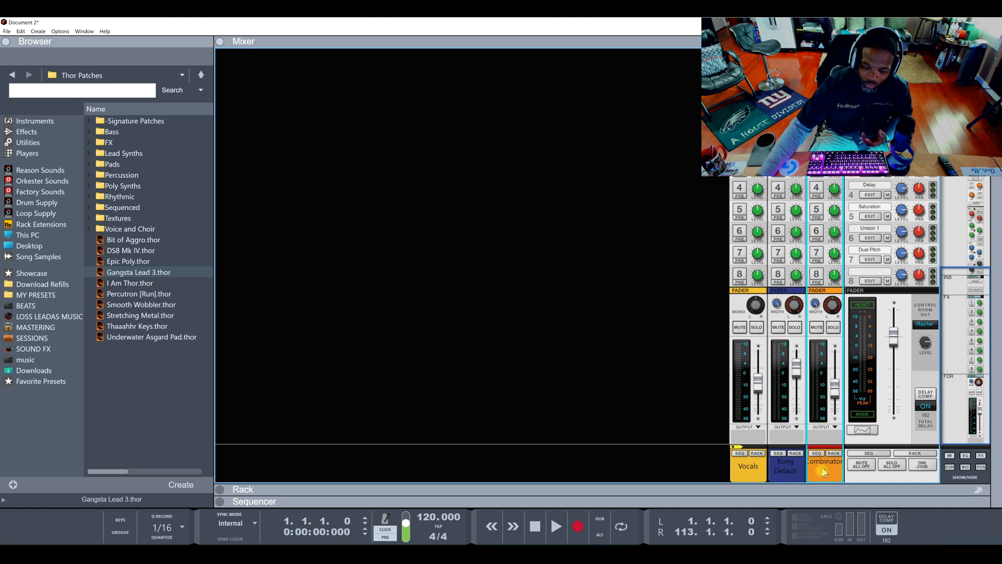
pyautogui.doubleClick(637, 491)
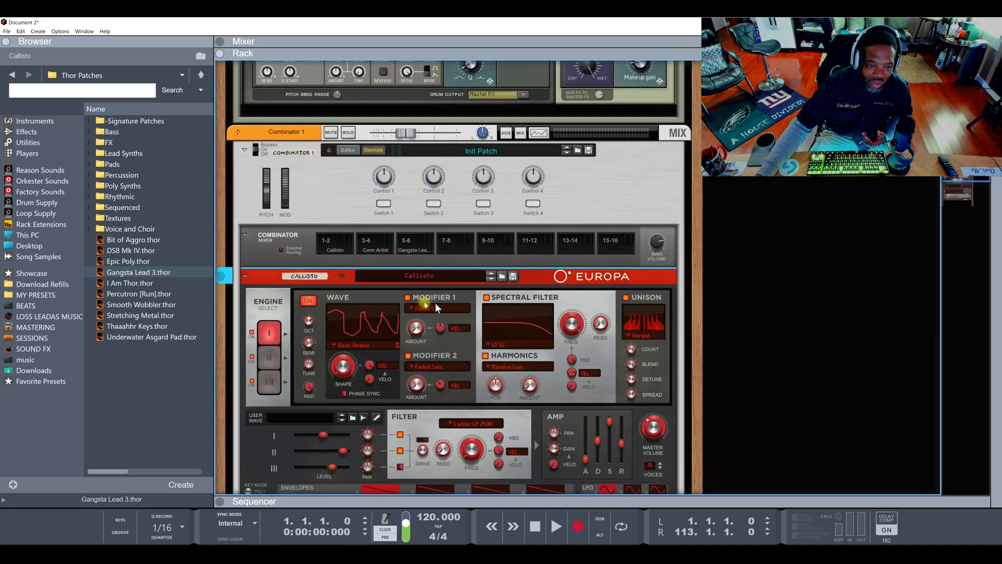
# Add a Scream 4 Distortion effect inside the Combinator, above the Europa
pyautogui.click(137, 210)
pyautogui.click(27, 131)
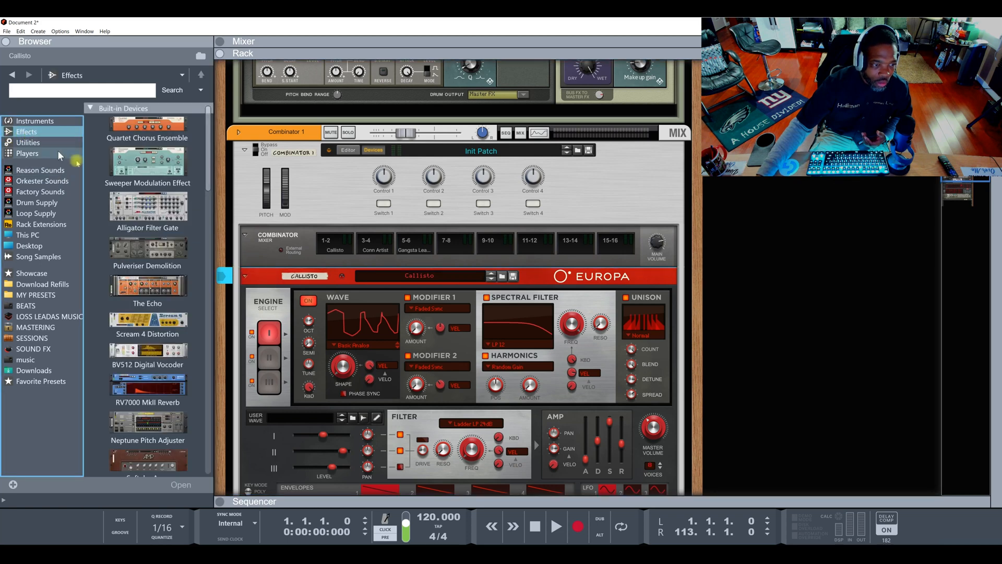
pyautogui.moveTo(148, 320)
pyautogui.mouseDown()
pyautogui.moveTo(285, 308)
pyautogui.moveTo(342, 287)
pyautogui.mouseUp()
pyautogui.scroll(-10, 348, 303)
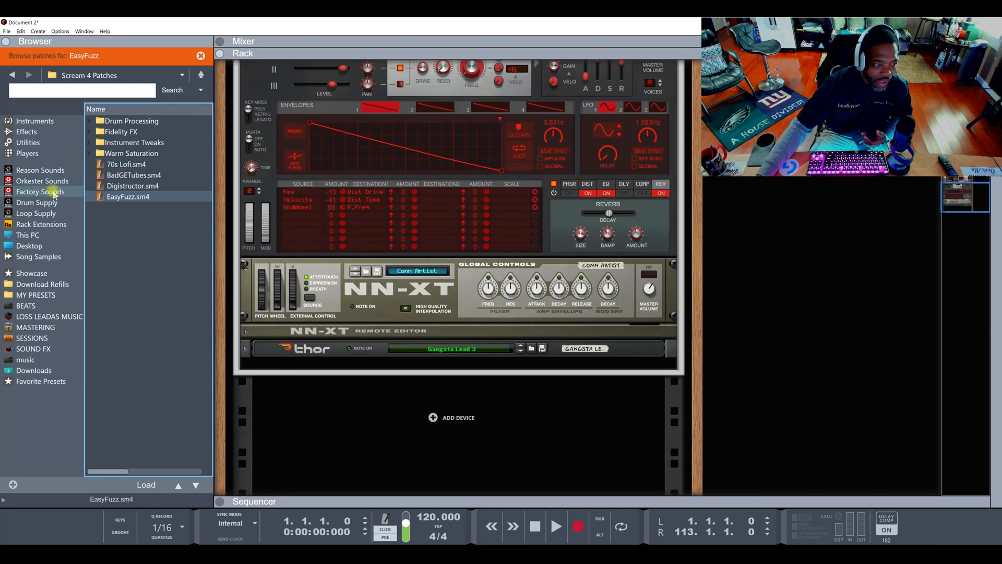
# Add a Softube Amp effect inside the Combinator, between the Europa and the NN-XT
pyautogui.click(23, 132)
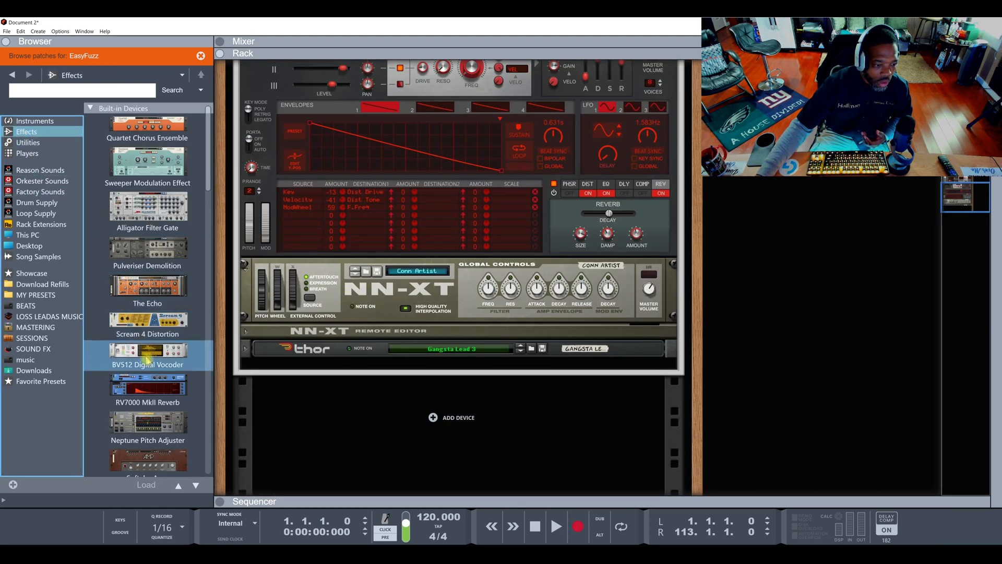
pyautogui.scroll(-5, 146, 251)
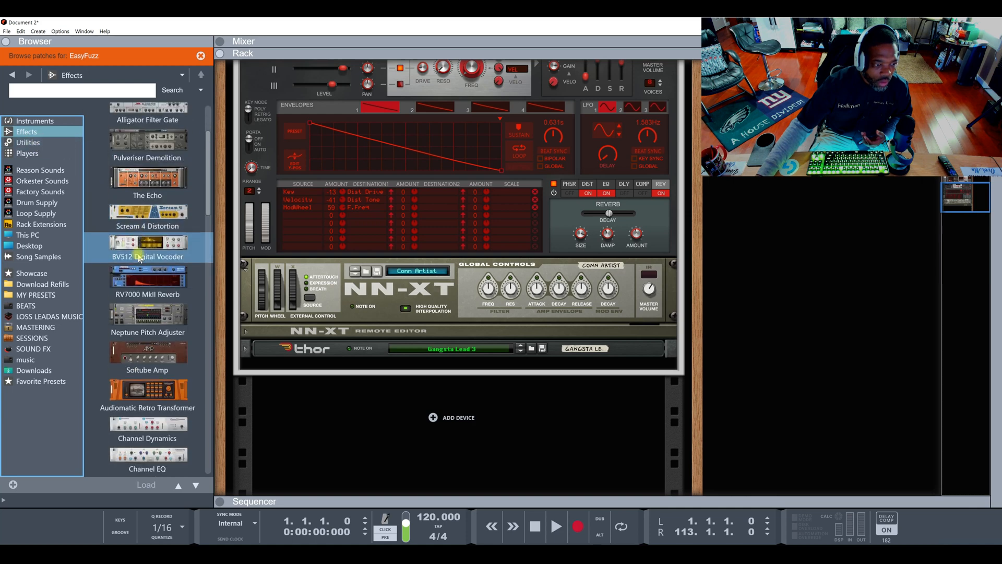
pyautogui.click(157, 294)
pyautogui.moveTo(157, 294); pyautogui.dragTo(339, 272)
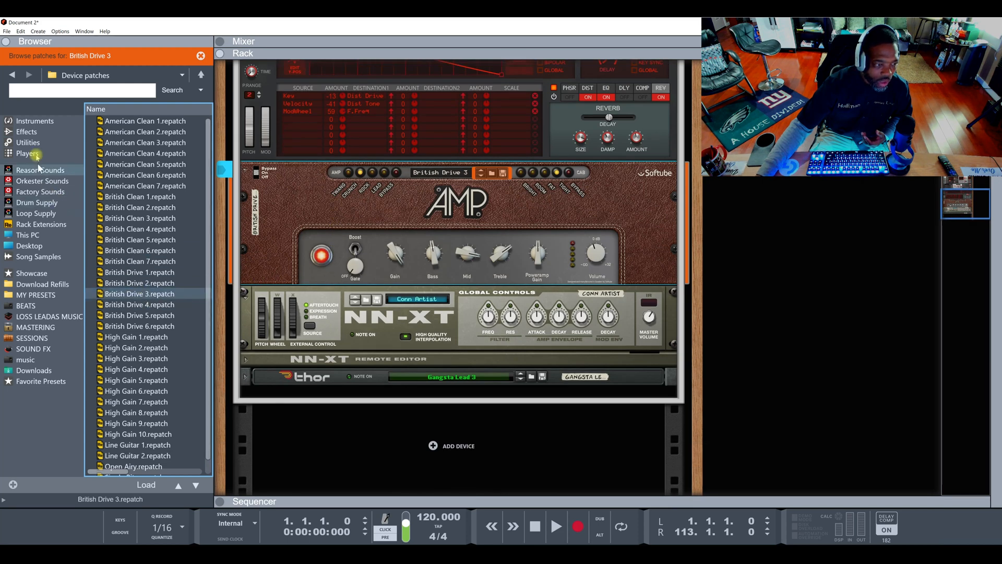
# Add a Channel EQ effect inside the Combinator, between the NN-XT and the Thor
pyautogui.click(27, 132)
pyautogui.scroll(-7, 148, 293)
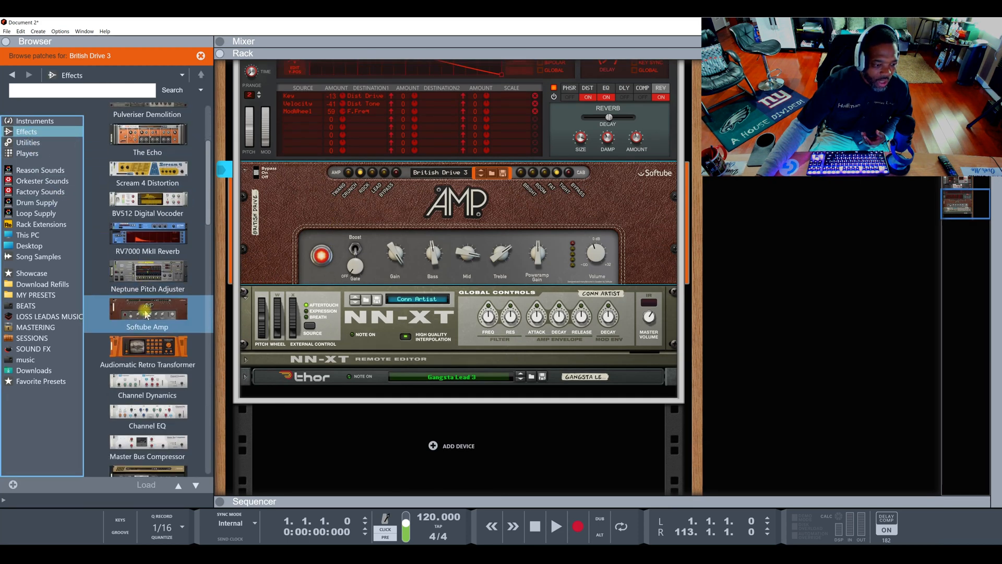
pyautogui.moveTo(151, 312); pyautogui.dragTo(369, 379)
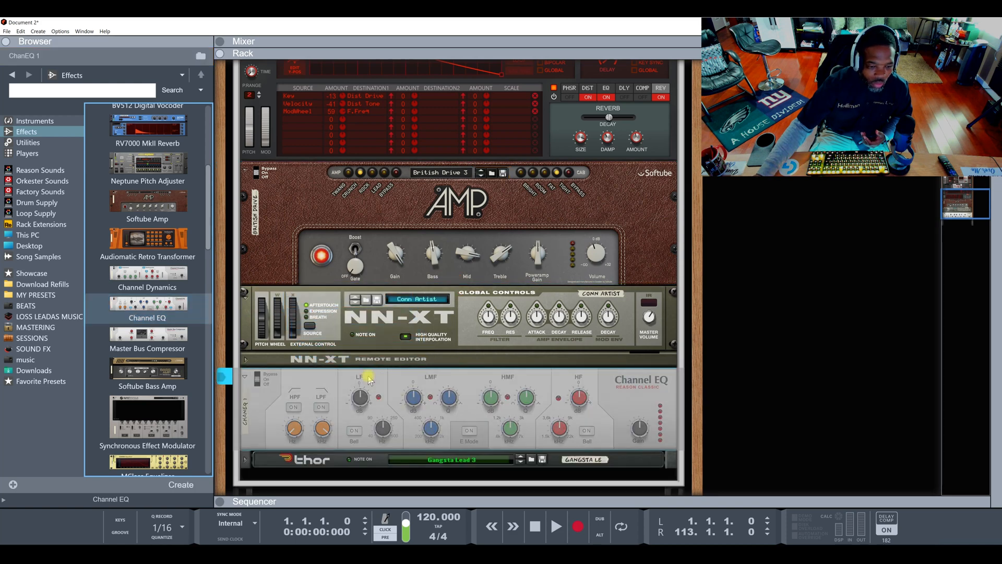
# Fold the Channel EQ, the NN-XT and the Softube Amp inside the Combinator
pyautogui.scroll(-1, 368, 380)
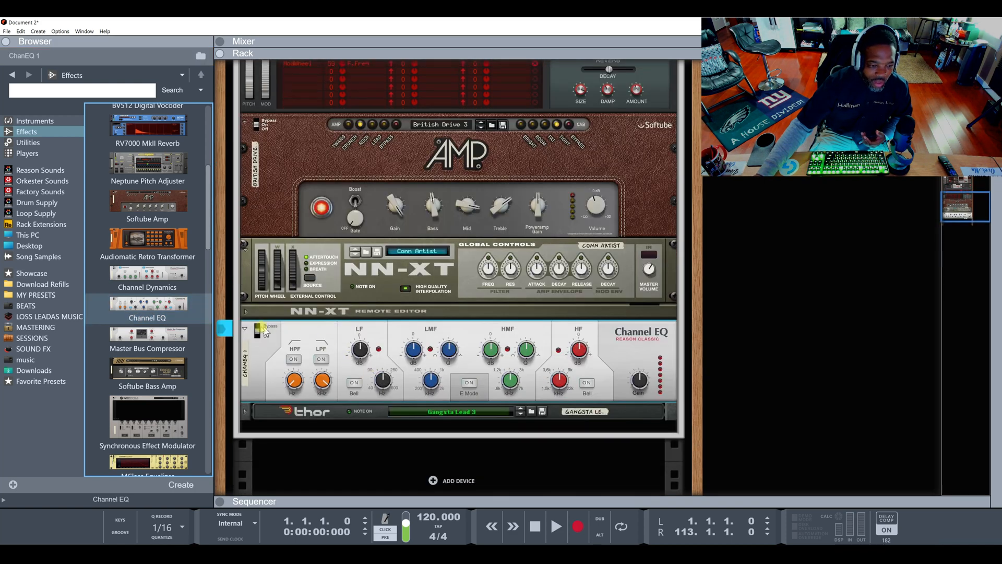
pyautogui.click(245, 329)
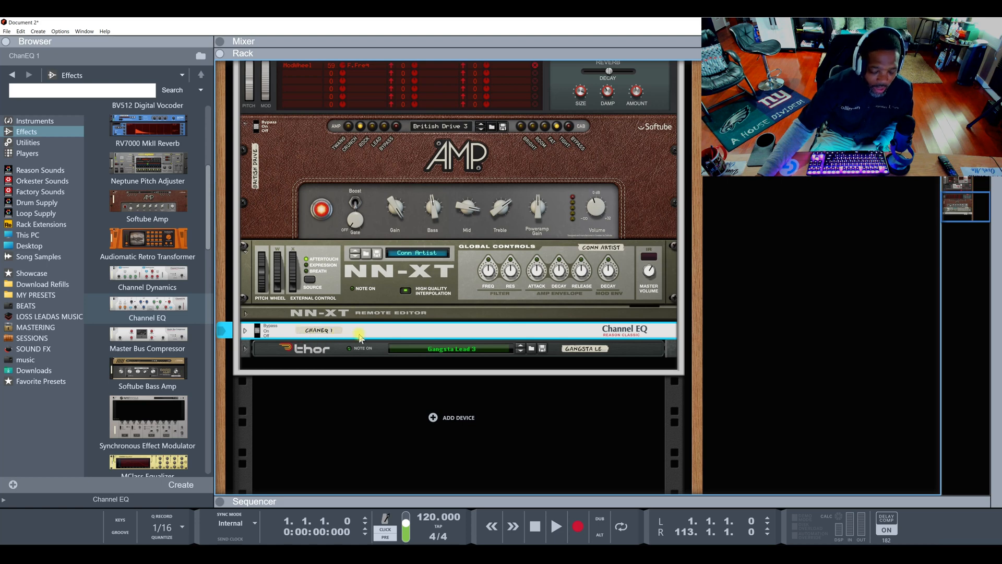
pyautogui.scroll(3, 351, 334)
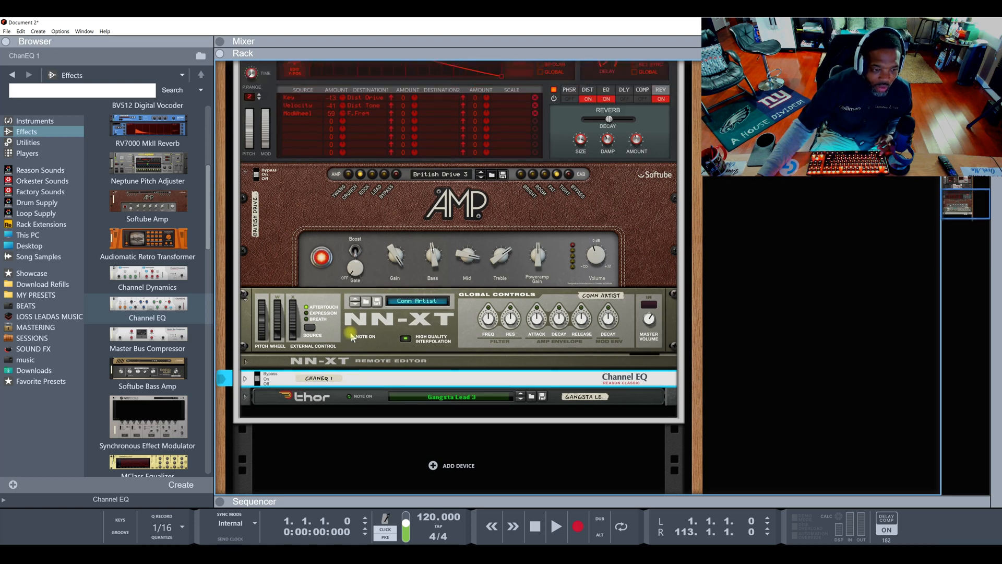
pyautogui.click(246, 324)
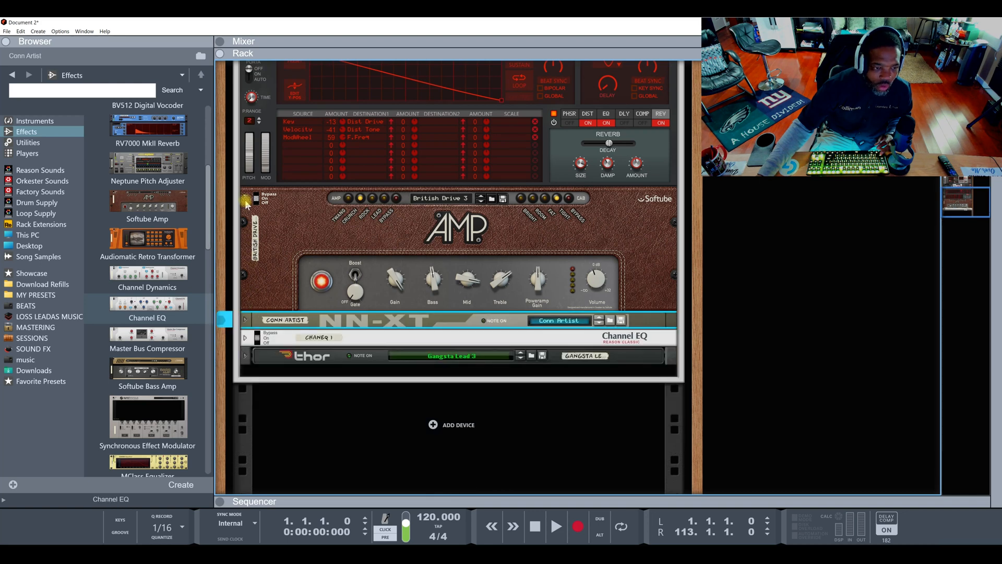
pyautogui.click(245, 196)
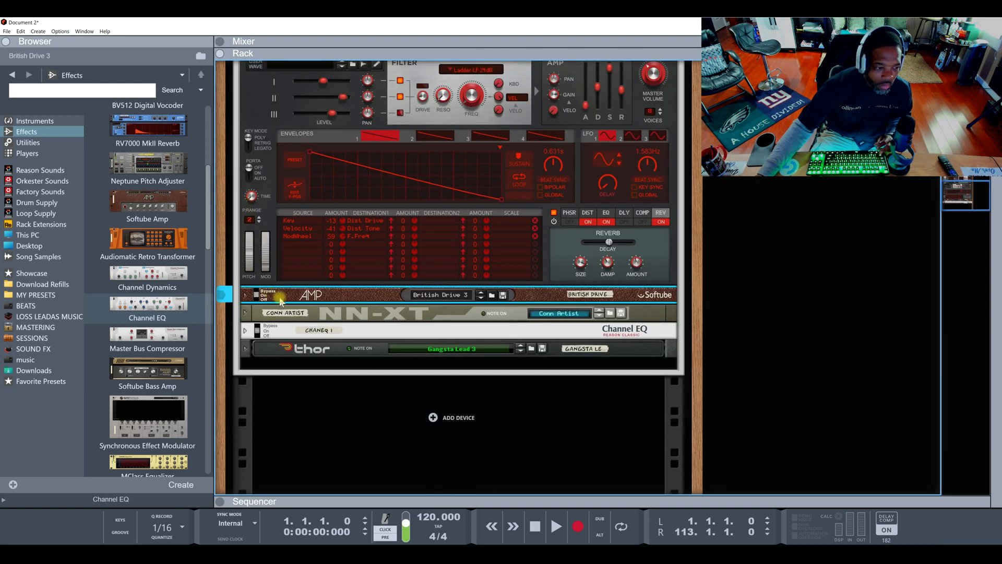
# Add a ReMark Rack Divider utility between the NN-XT and the Channel EQ
pyautogui.click(26, 152)
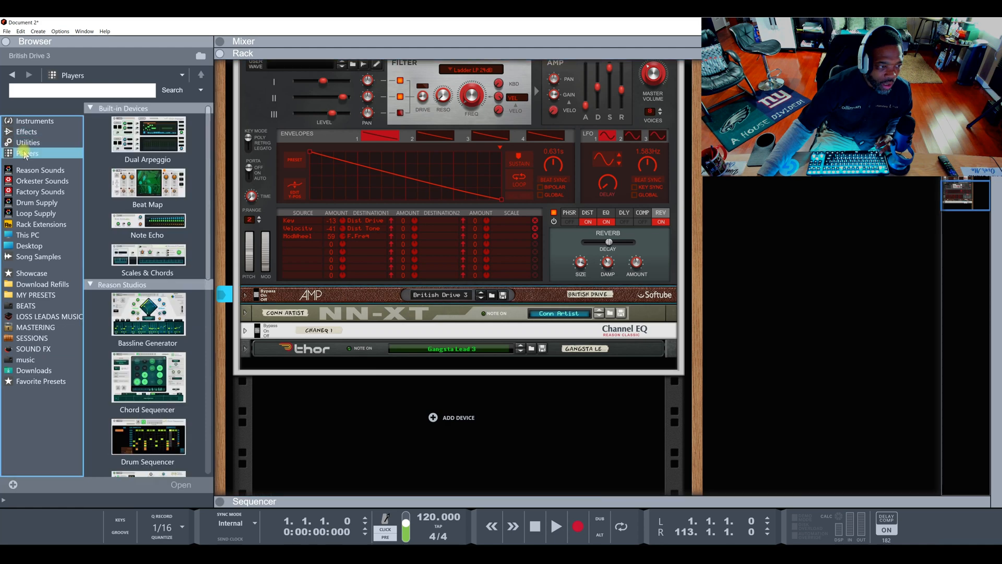
pyautogui.click(25, 146)
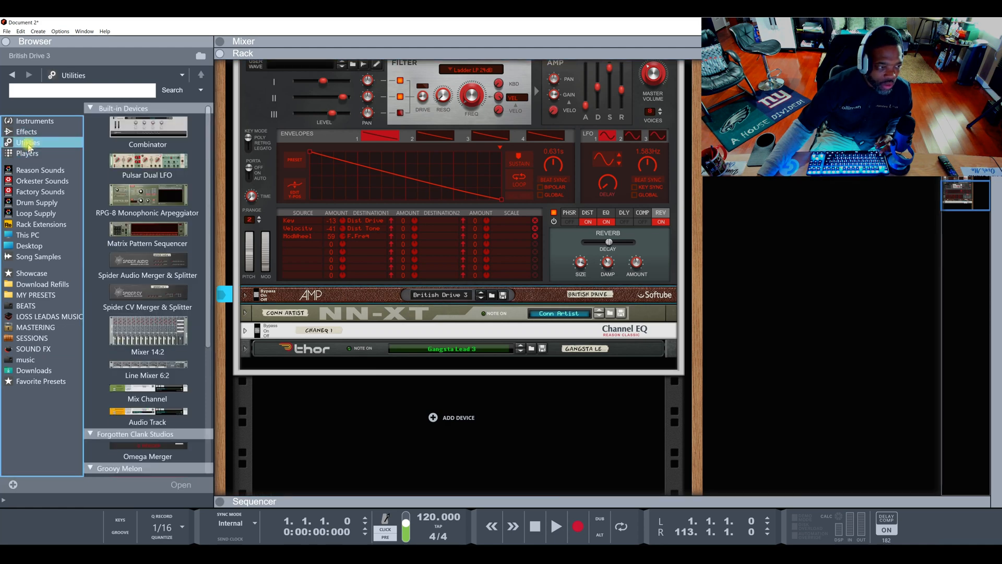
pyautogui.scroll(-6, 140, 296)
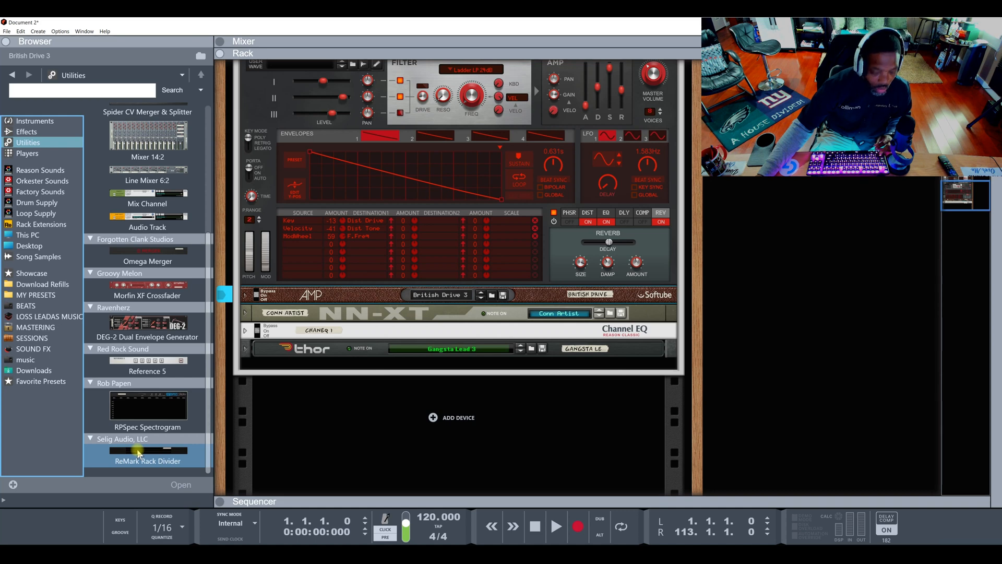
pyautogui.moveTo(138, 453); pyautogui.dragTo(321, 319)
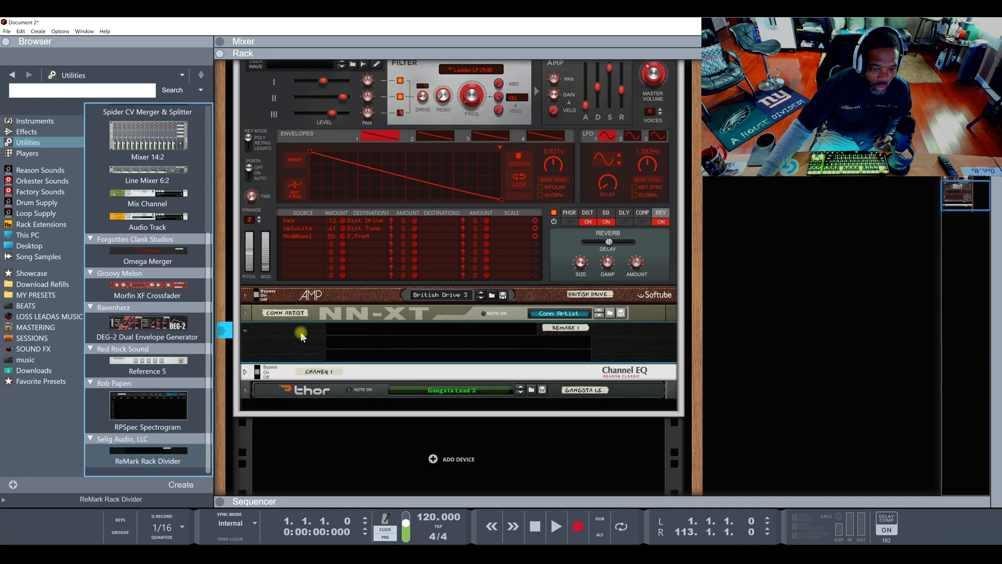
# Label the rack divider "instrument" and fold it
pyautogui.doubleClick(365, 327)
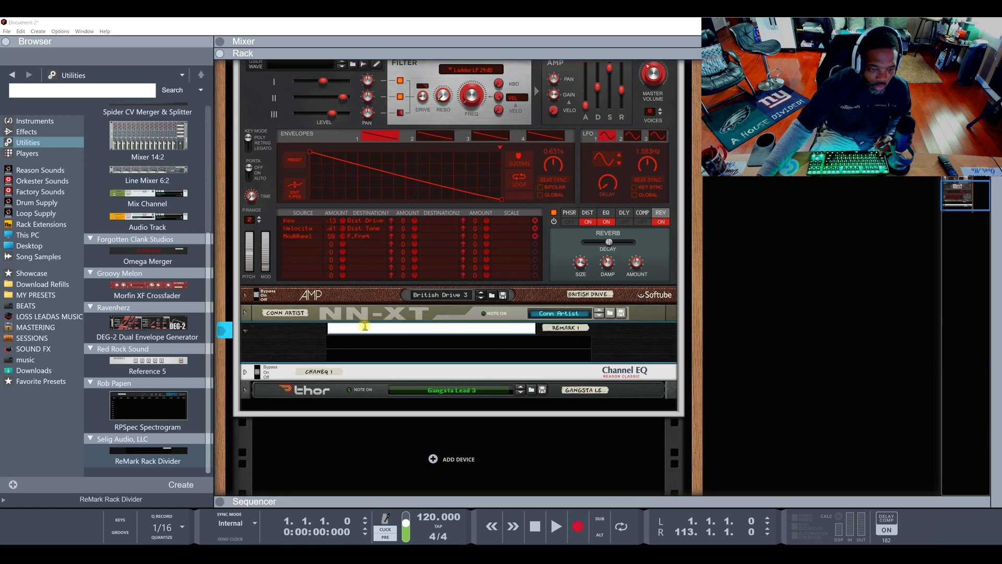
pyautogui.write('instrument')
pyautogui.press('Return')
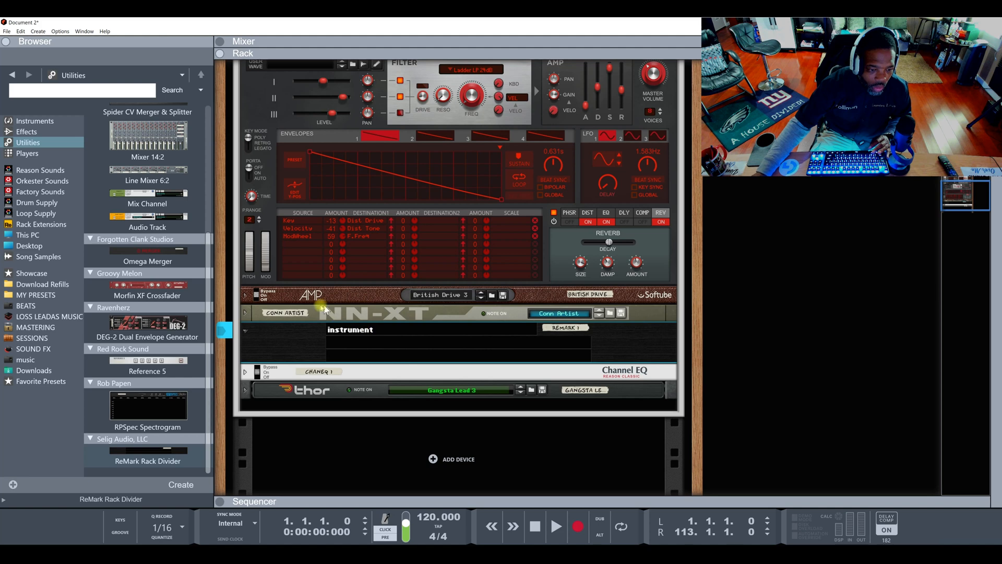
pyautogui.moveTo(292, 345)
pyautogui.mouseDown()
pyautogui.moveTo(300, 291)
pyautogui.moveTo(305, 355)
pyautogui.mouseUp()
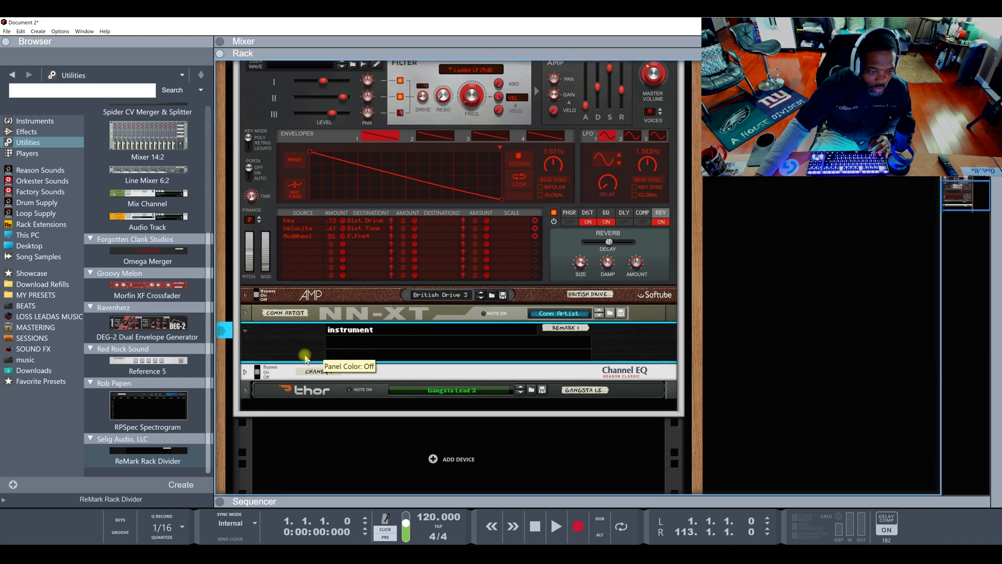
pyautogui.click(245, 331)
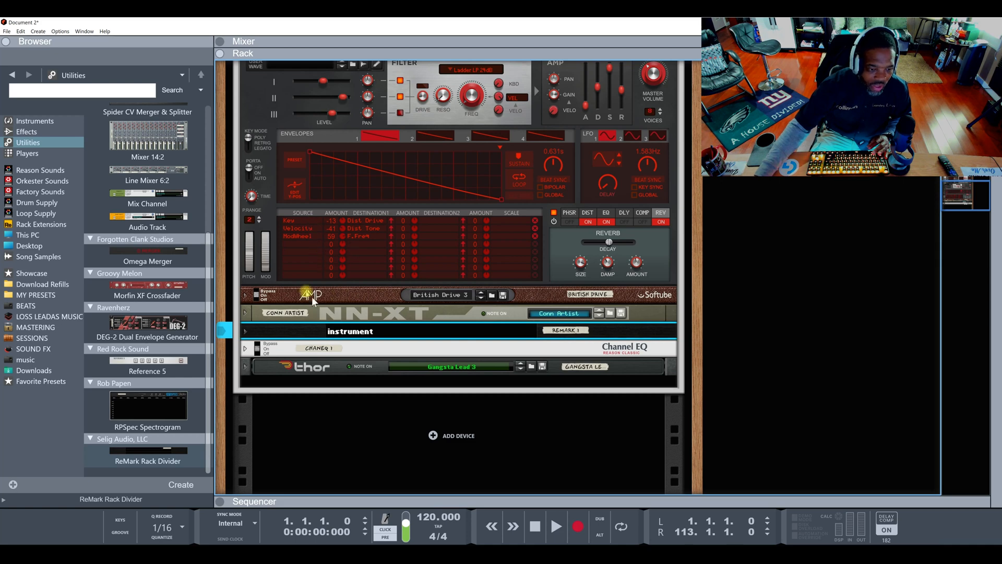
# Undo the rack divider's folding, labelling and insertion
pyautogui.hotkey('ctrl', 'z')
pyautogui.hotkey('ctrl', 'z')
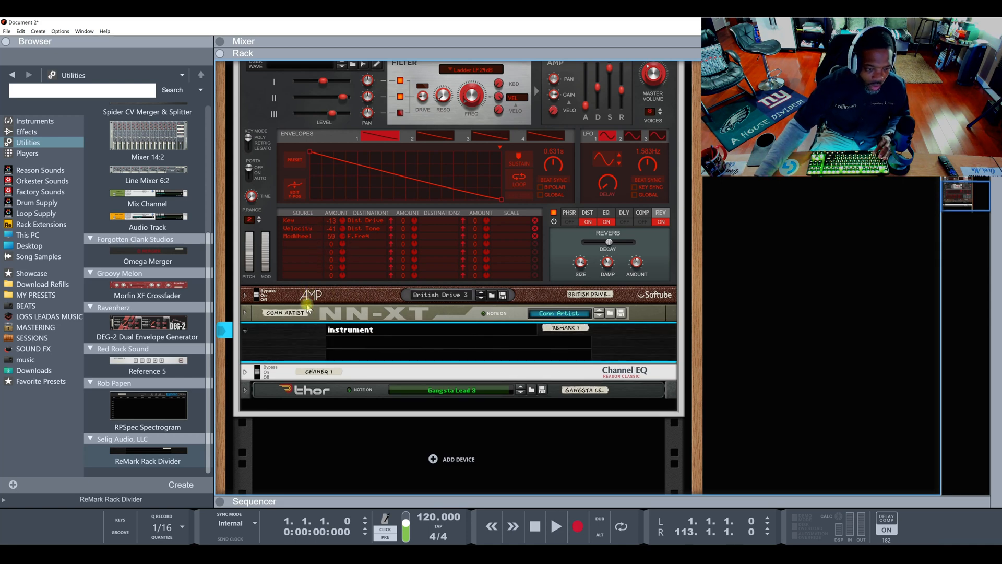
pyautogui.hotkey('ctrl', 'z')
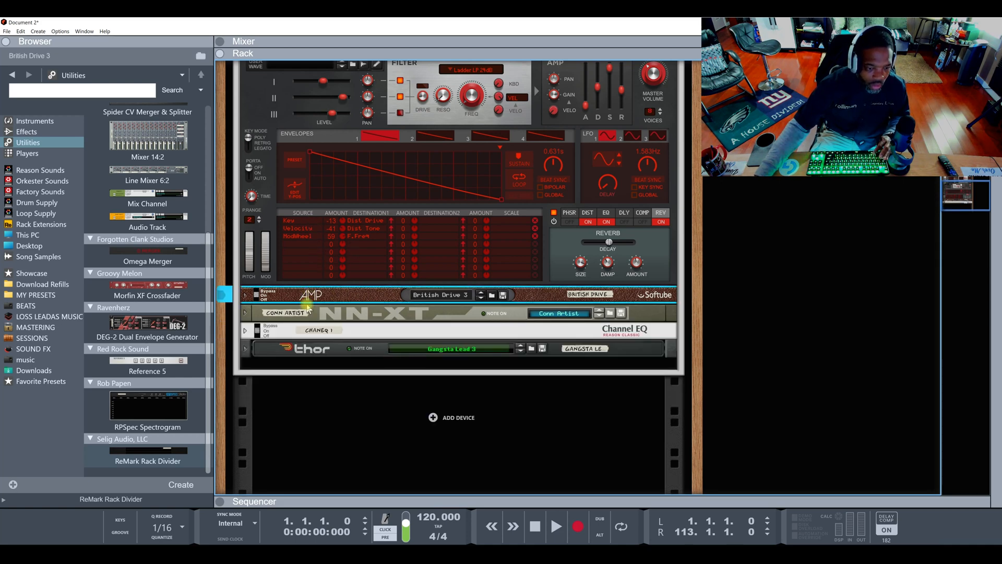
# Combine the Channel EQ and the Thor into their own Combinator and fold it
pyautogui.click(286, 332)
pyautogui.keyDown('shift'); pyautogui.click(279, 350); pyautogui.keyUp('shift')
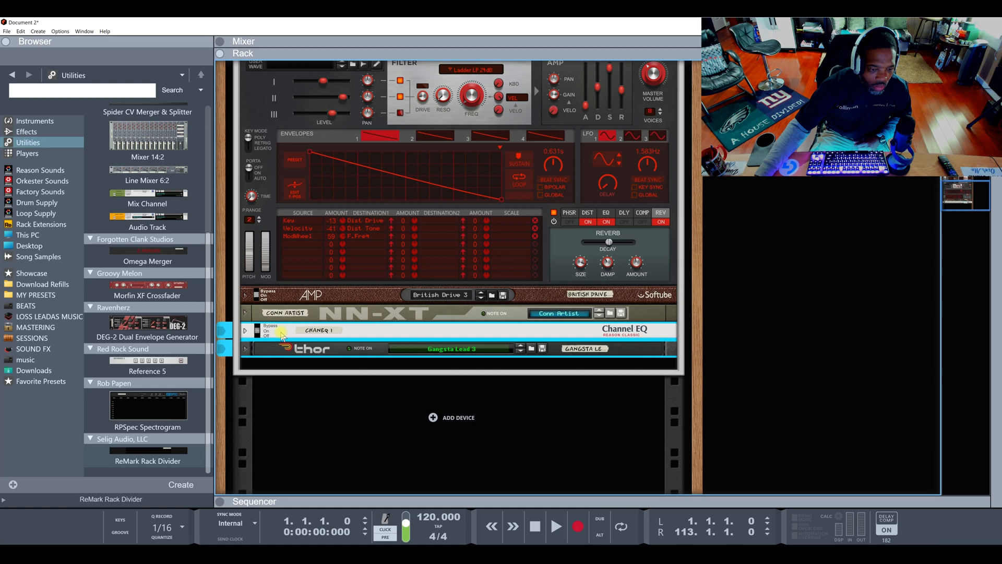
pyautogui.rightClick(288, 333)
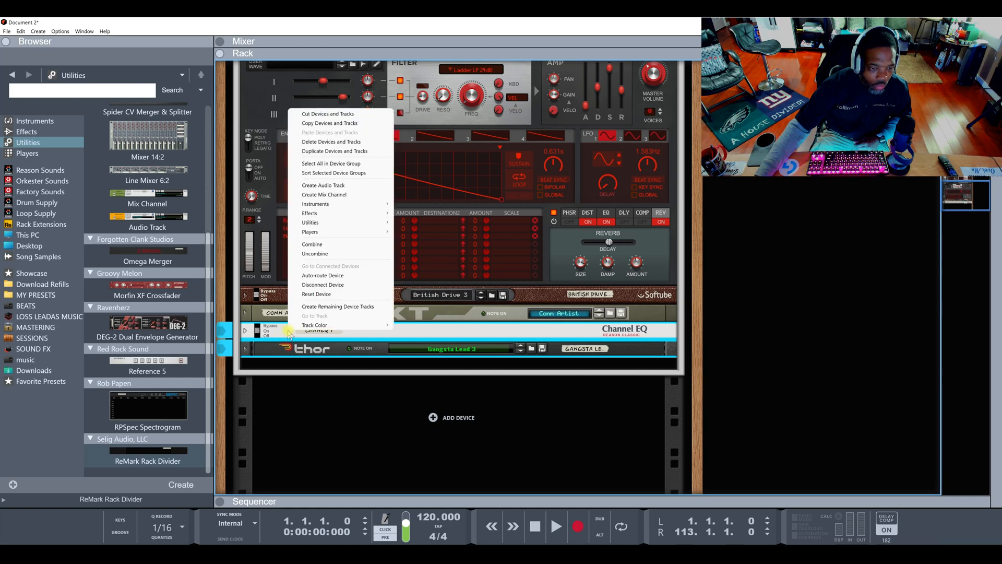
pyautogui.click(313, 244)
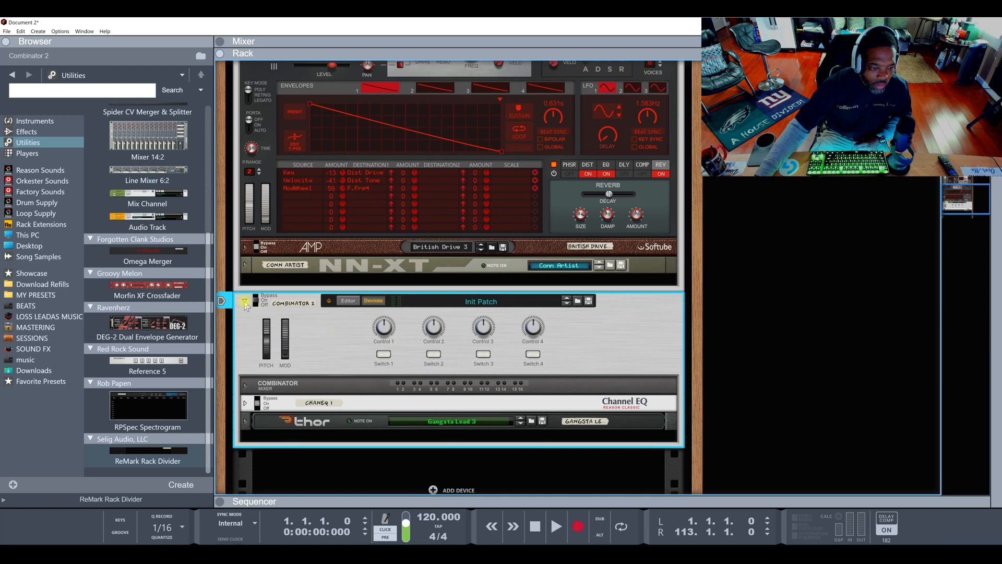
pyautogui.click(245, 302)
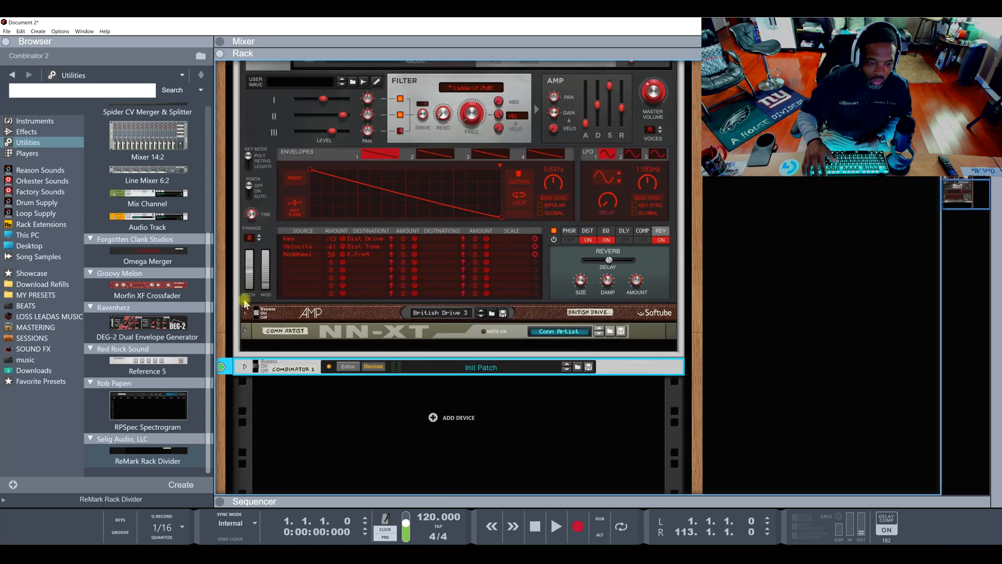
# Select the first Combinator, look over its devices, inspect its channel strip in the main mixer, and return to the rack
pyautogui.scroll(10, 264, 269)
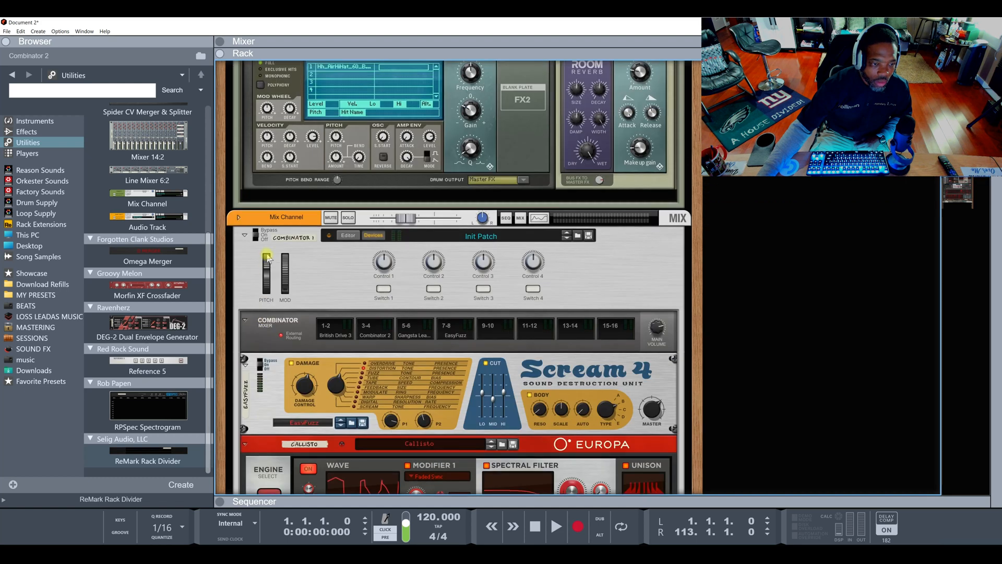
pyautogui.click(252, 259)
pyautogui.scroll(-3, 243, 225)
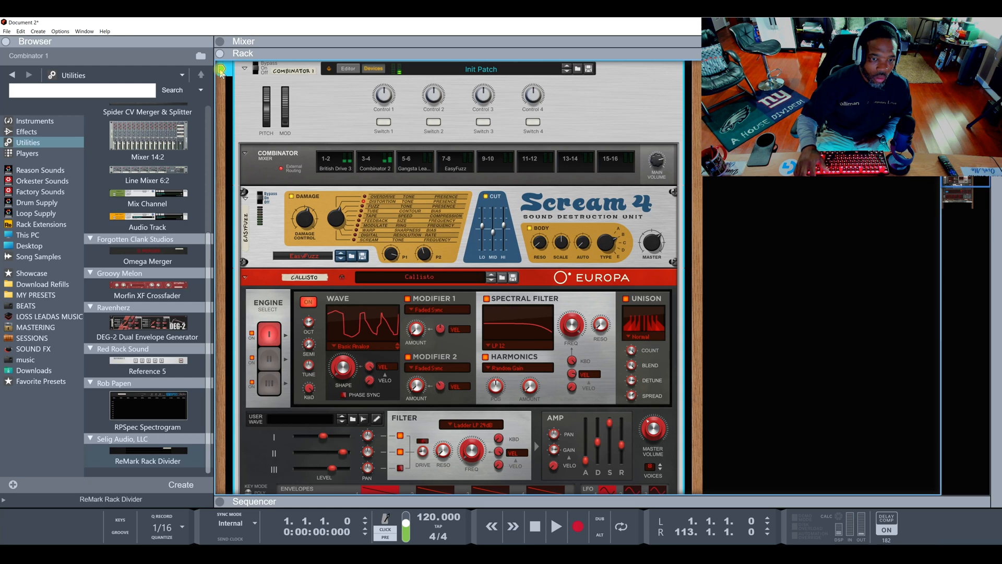
pyautogui.scroll(-10, 333, 179)
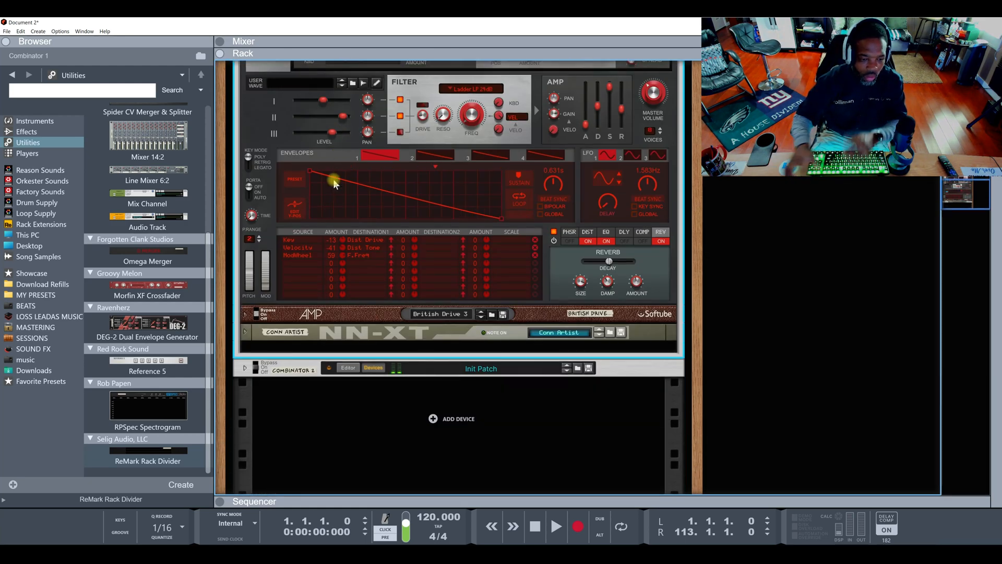
pyautogui.scroll(8, 333, 178)
pyautogui.scroll(4, 338, 265)
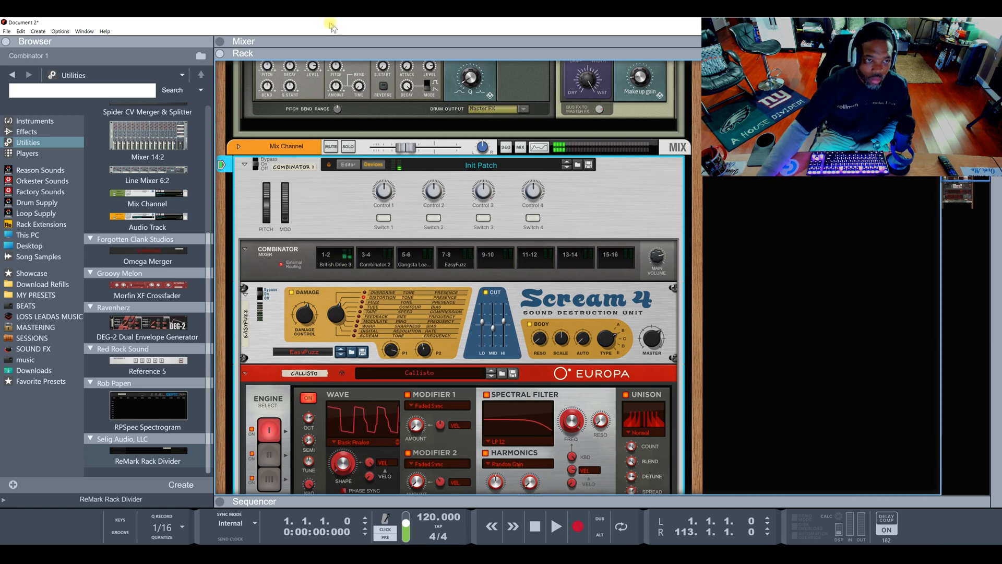
pyautogui.click(333, 42)
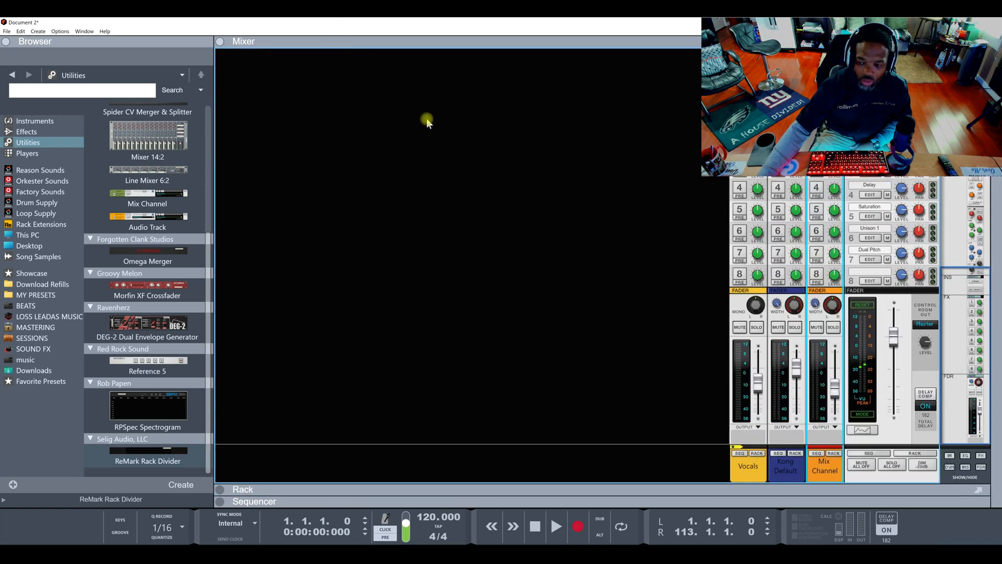
pyautogui.click(367, 487)
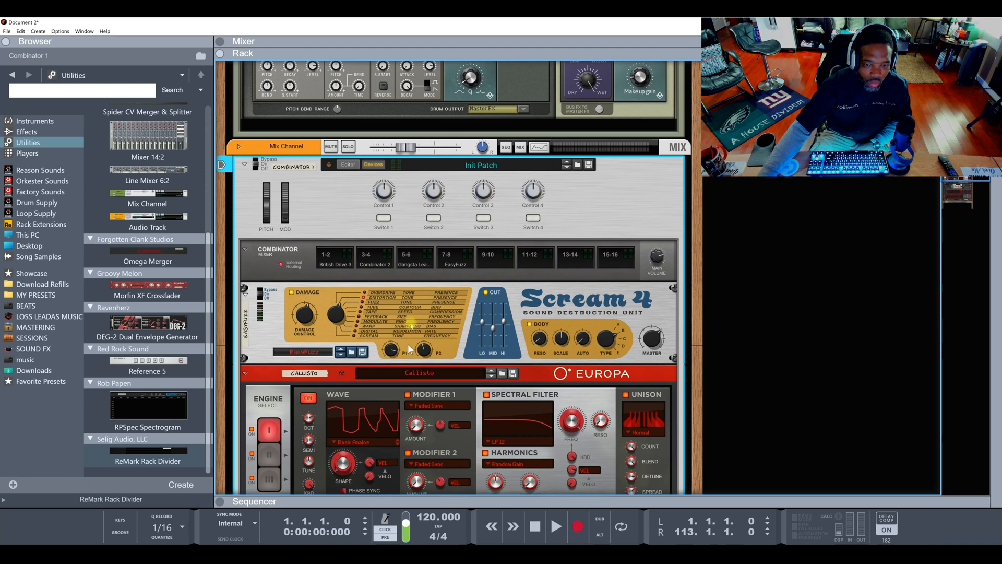
# Fold the Europa and the Scream 4 inside the first Combinator, and unfold the second Combinator holding the Channel EQ and Thor
pyautogui.scroll(-5, 423, 308)
pyautogui.scroll(-8, 418, 309)
pyautogui.scroll(8, 418, 309)
pyautogui.click(245, 254)
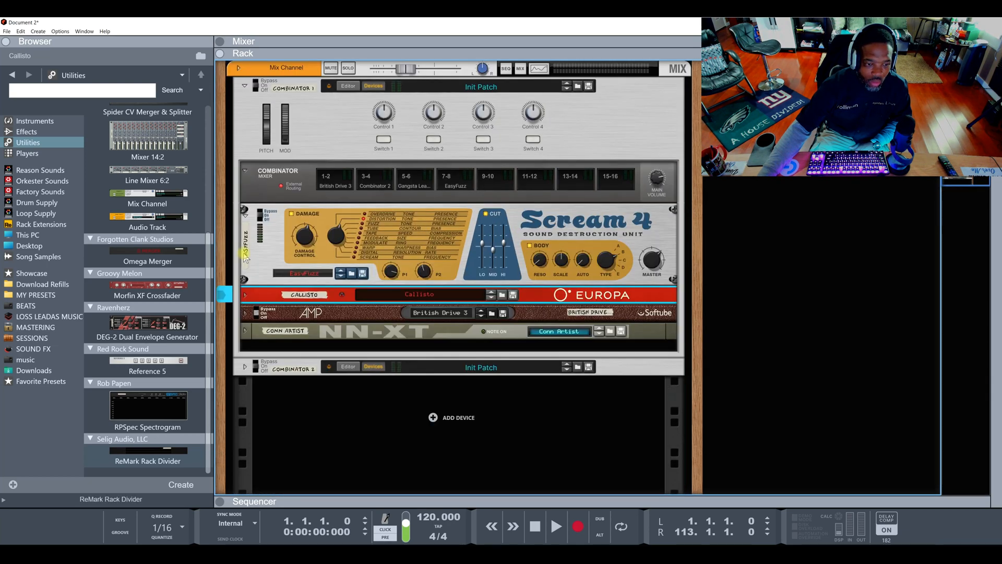
pyautogui.click(245, 210)
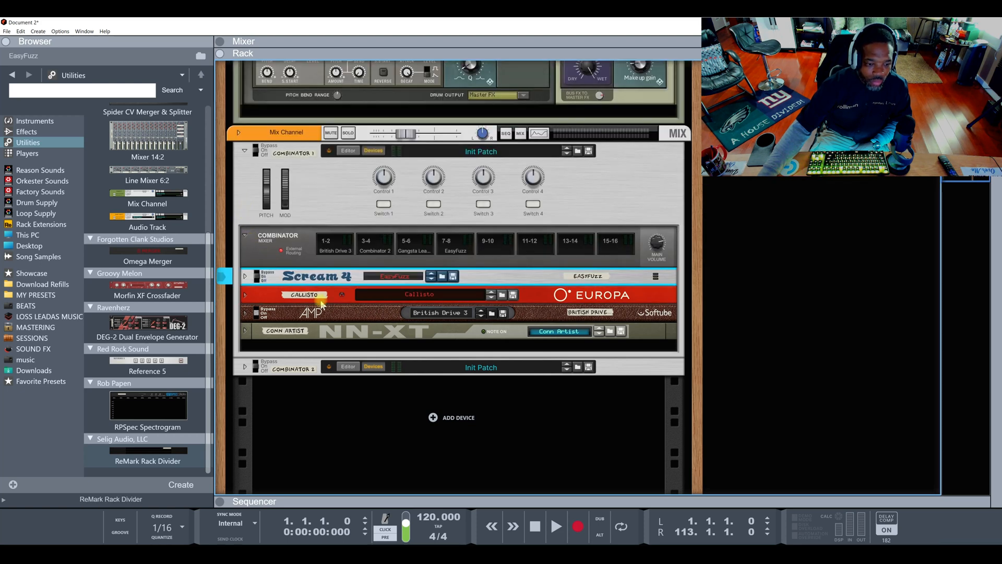
pyautogui.click(245, 367)
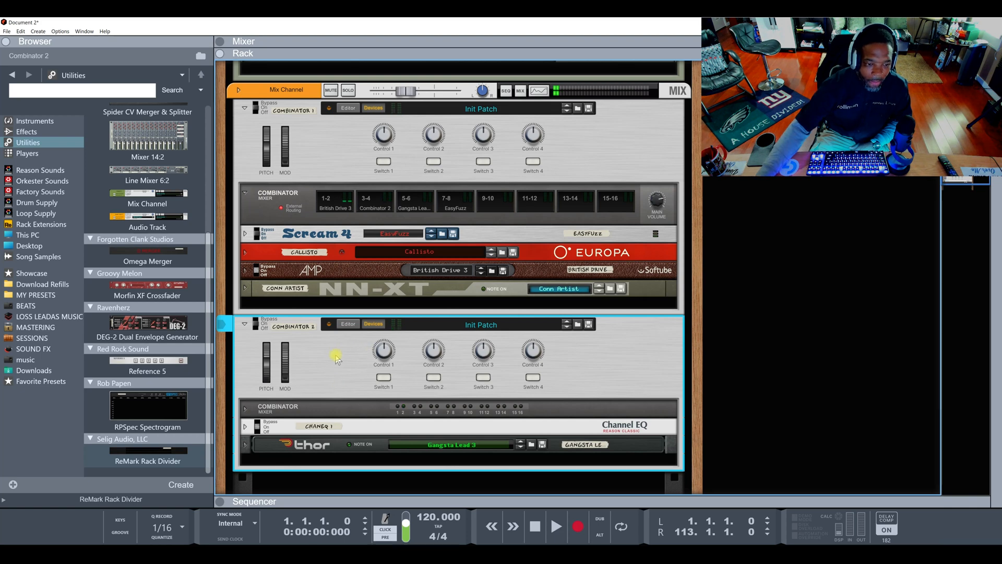
# Combine the Softube Amp and the NN-XT into their own Combinator, and fold it and the Channel EQ and Thor Combinator
pyautogui.scroll(2, 327, 361)
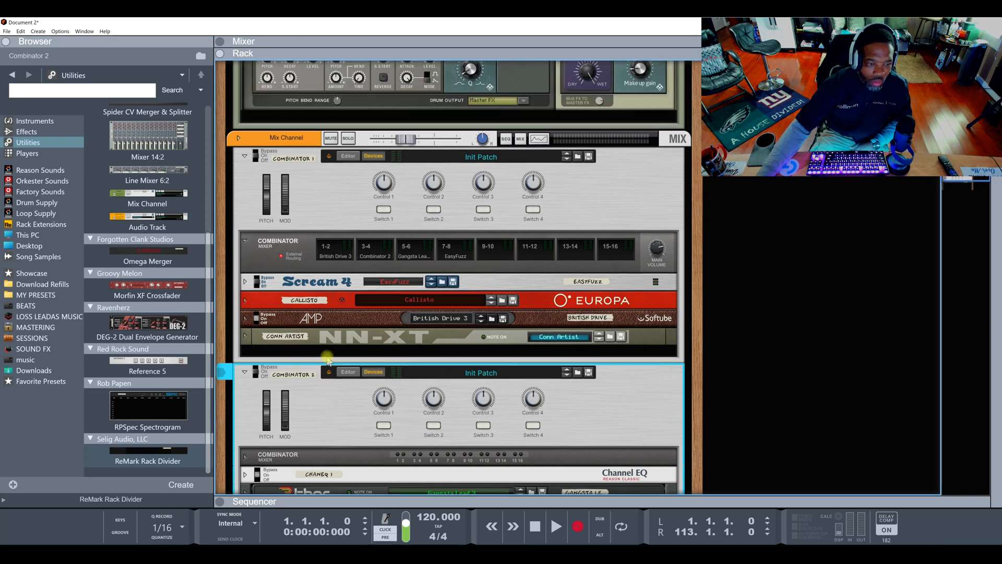
pyautogui.click(287, 320)
pyautogui.keyDown('shift'); pyautogui.click(287, 339); pyautogui.keyUp('shift')
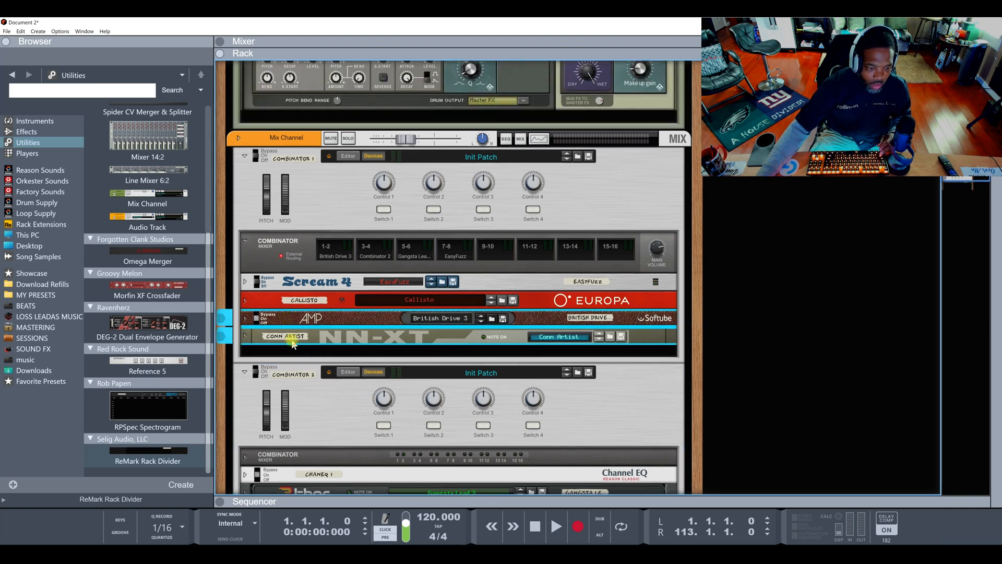
pyautogui.rightClick(291, 341)
pyautogui.click(311, 251)
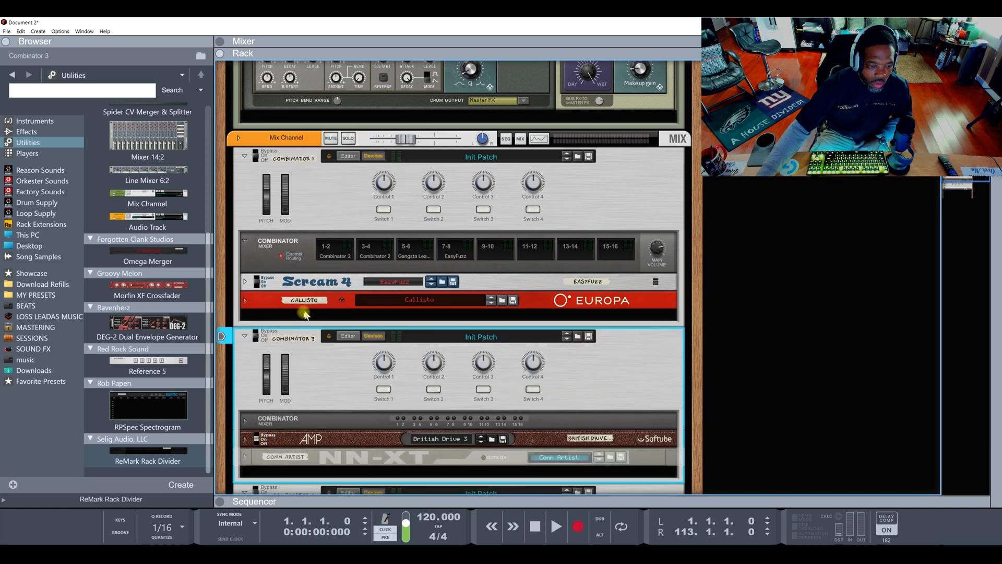
pyautogui.click(245, 337)
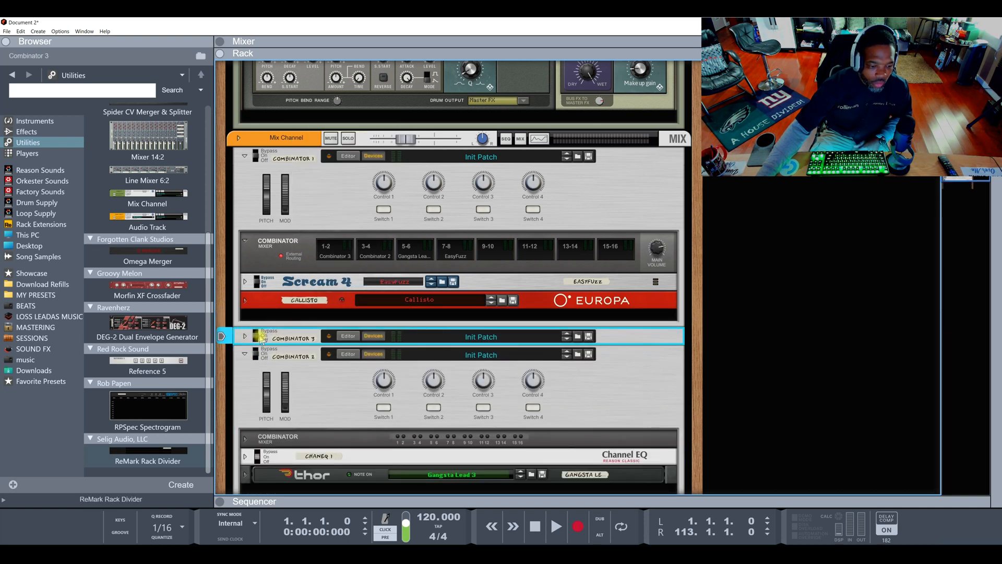
pyautogui.click(245, 355)
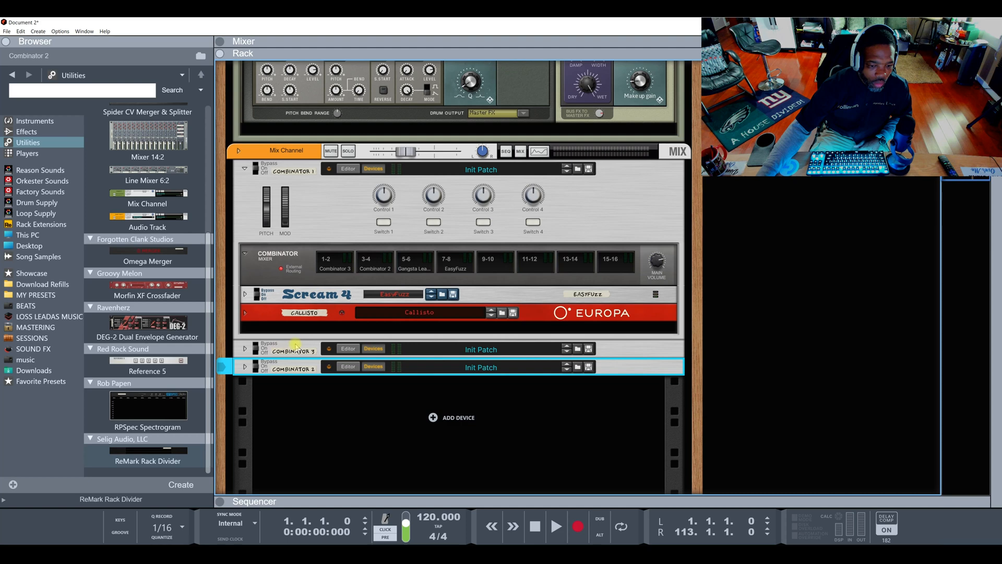
# Rename the Combinator holding the Amp and NN-XT as "coon artist" and leave it folded
pyautogui.click(246, 349)
pyautogui.doubleClick(300, 352)
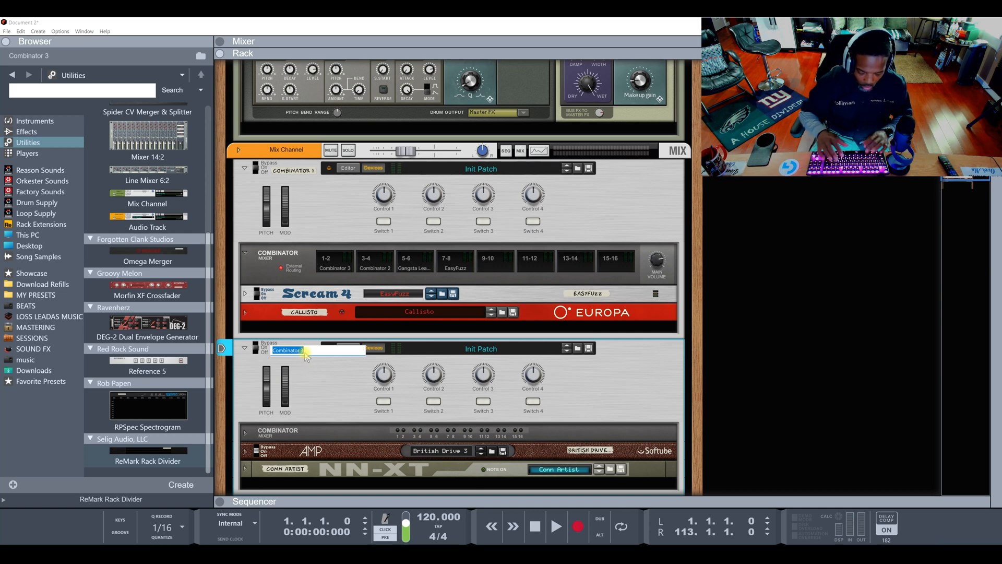
pyautogui.write('coon artist')
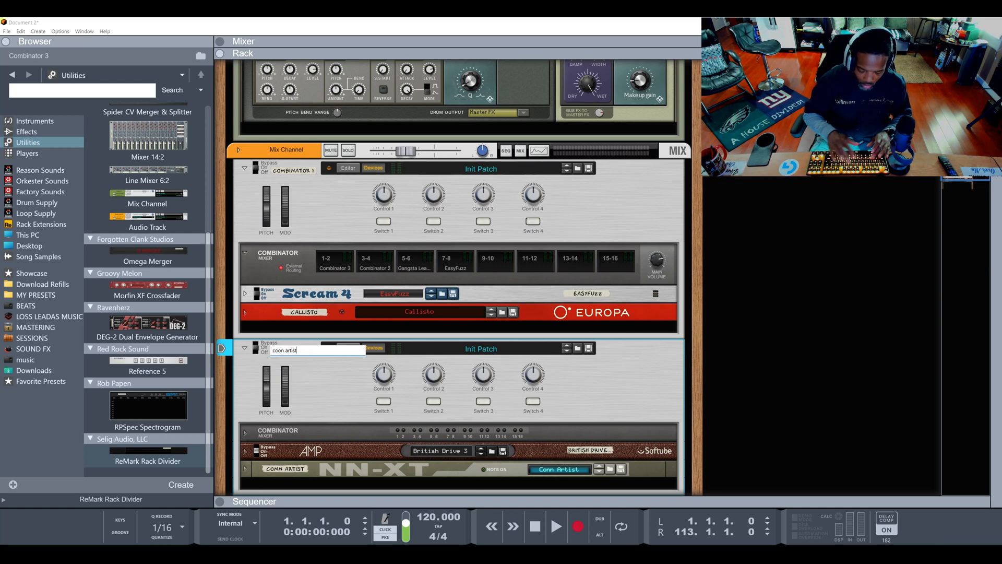
pyautogui.press('Return')
pyautogui.scroll(-2, 310, 344)
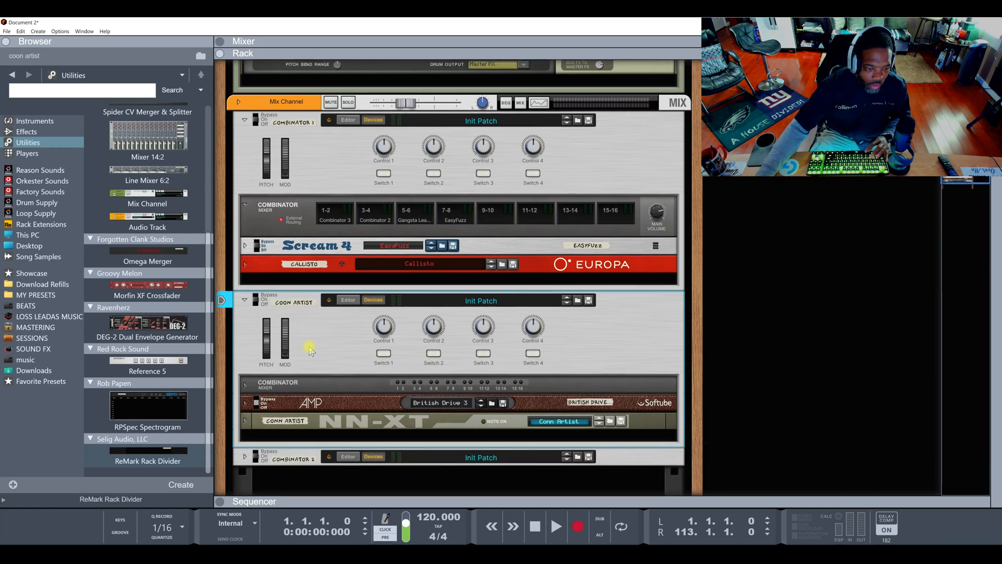
pyautogui.scroll(-1, 310, 350)
pyautogui.click(244, 275)
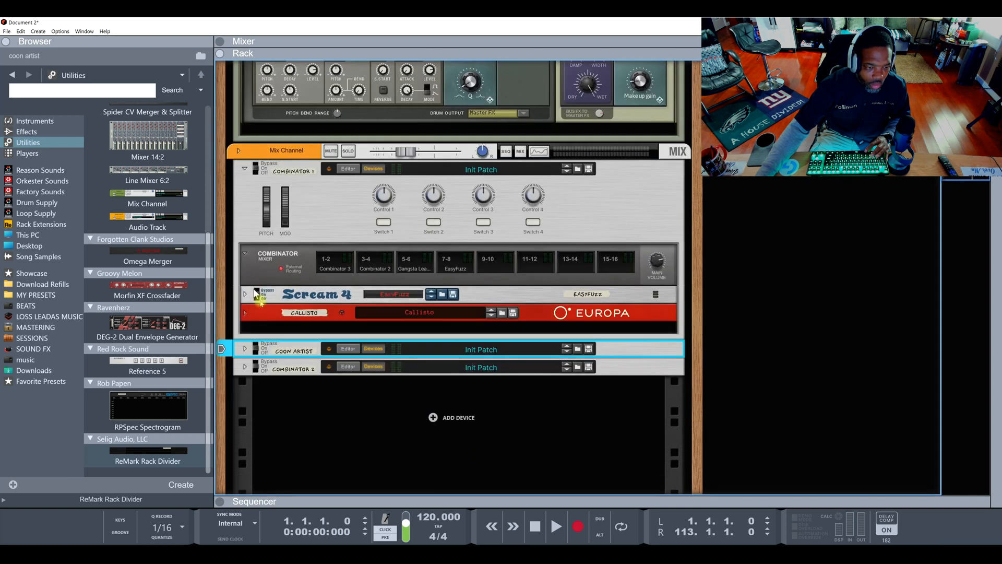
# Rename the Combinator holding the Channel EQ and Thor as "gangsta lead" and leave it folded
pyautogui.click(244, 368)
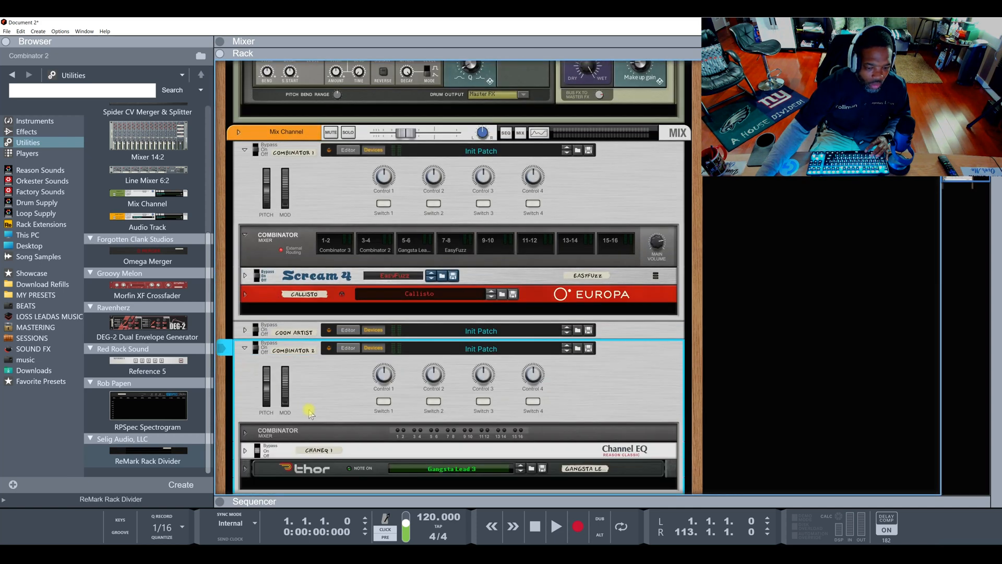
pyautogui.doubleClick(307, 351)
pyautogui.write('gan')
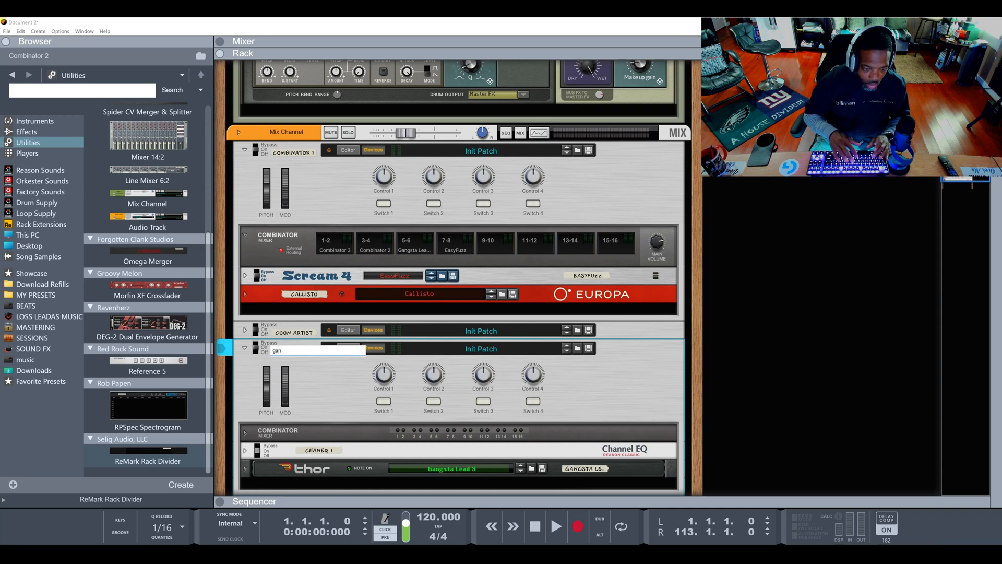
pyautogui.write('gsta lead')
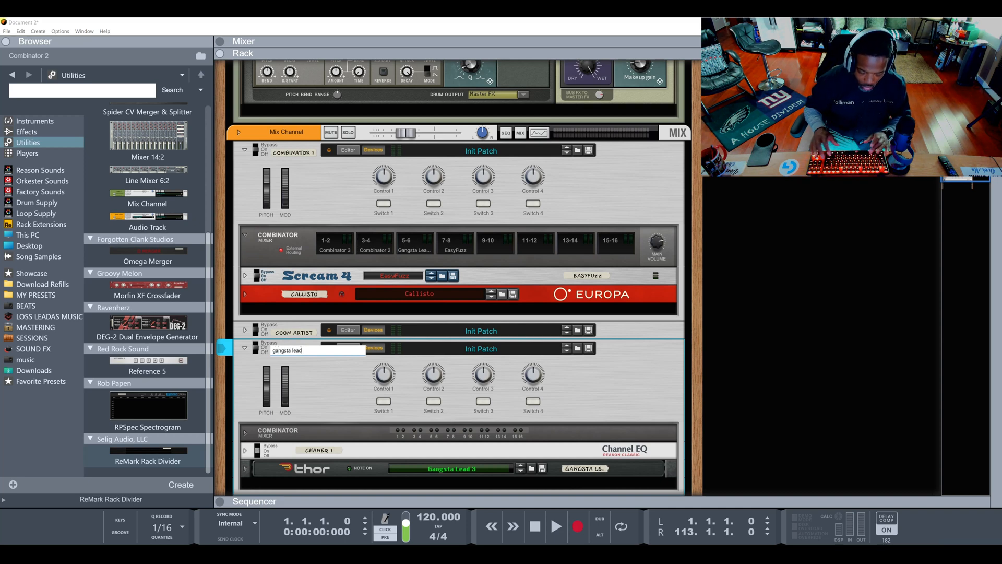
pyautogui.press('Return')
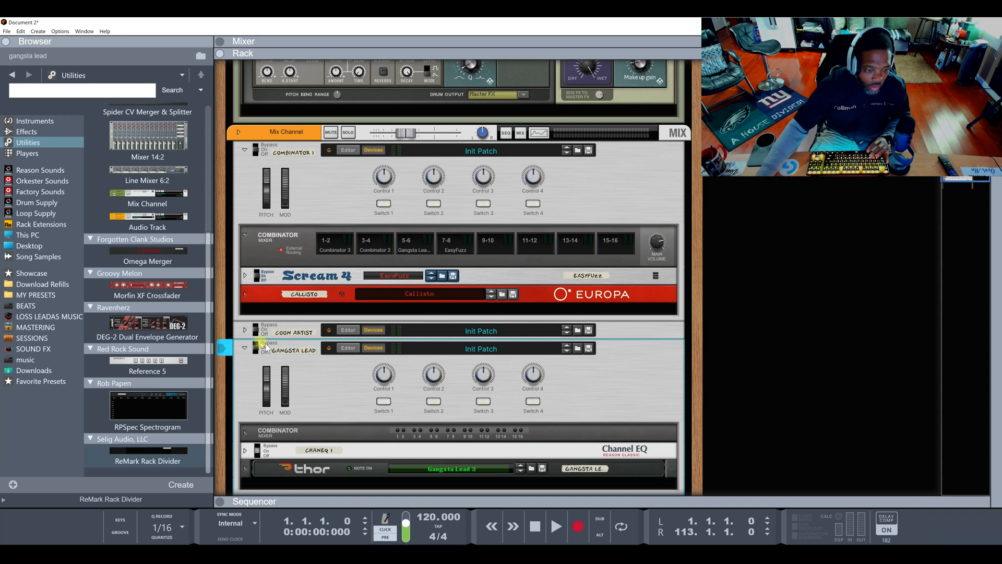
pyautogui.click(244, 350)
pyautogui.click(280, 296)
pyautogui.keyDown('shift'); pyautogui.click(275, 314); pyautogui.keyUp('shift')
pyautogui.rightClick(278, 297)
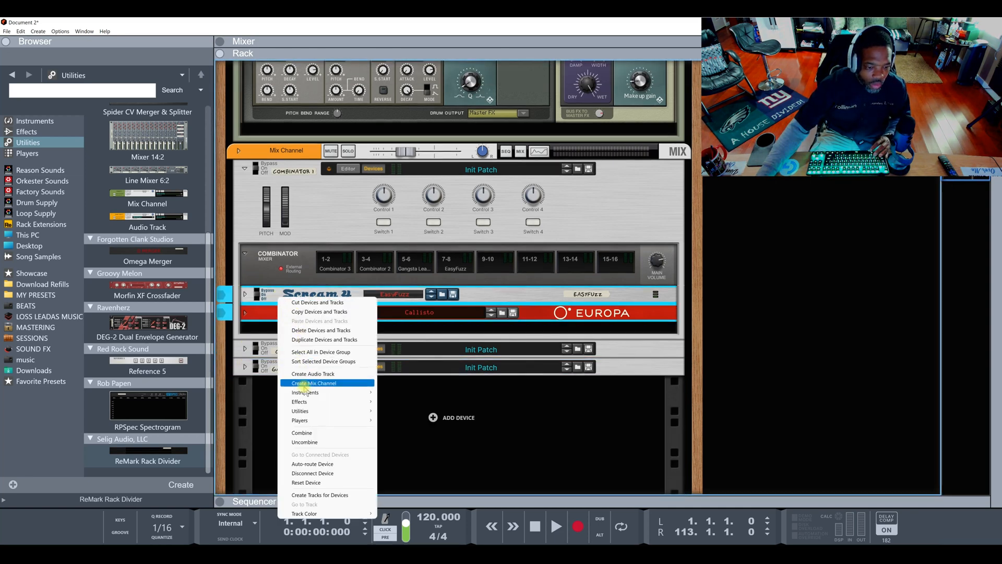
pyautogui.press('Escape')
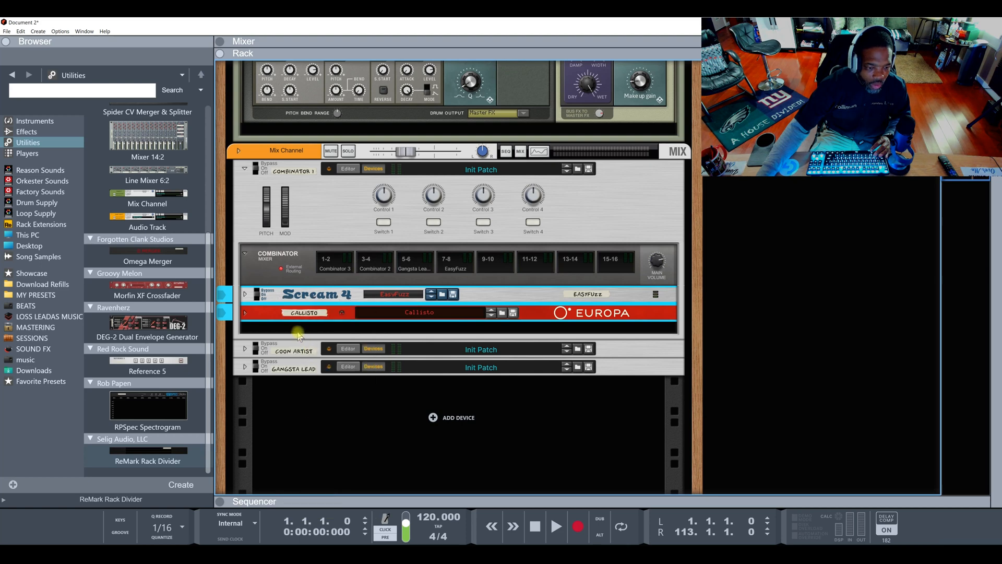
pyautogui.rightClick(285, 299)
pyautogui.press('Escape')
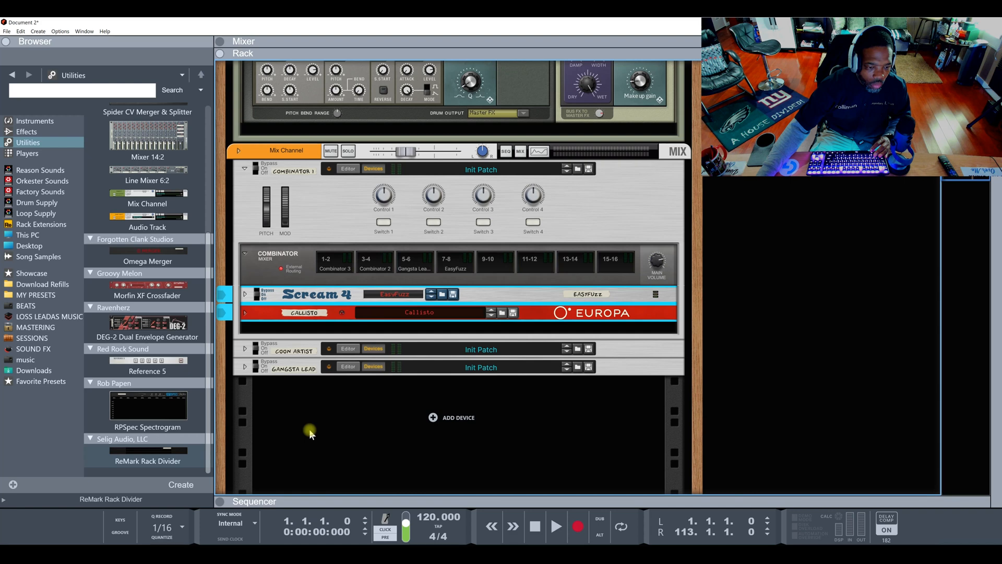
# Rename the first Combinator, holding the Scream 4 and Europa, as "eazy fuzz" and leave it folded
pyautogui.click(277, 284)
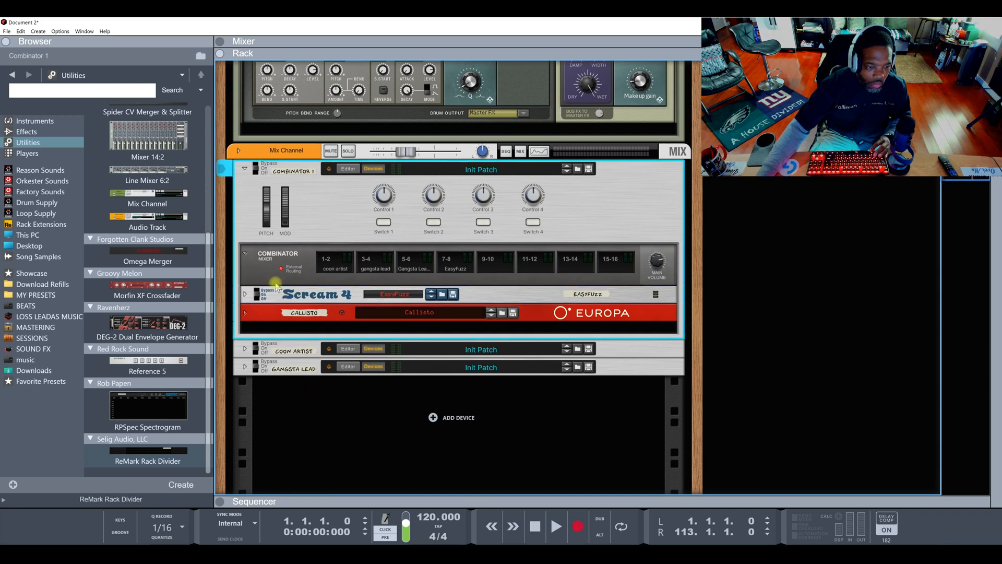
pyautogui.click(245, 170)
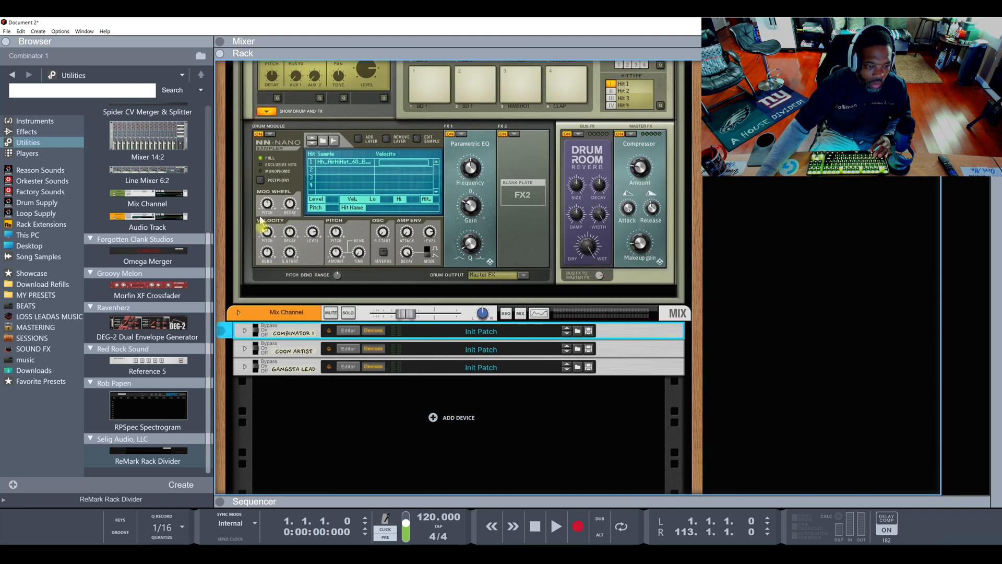
pyautogui.click(244, 332)
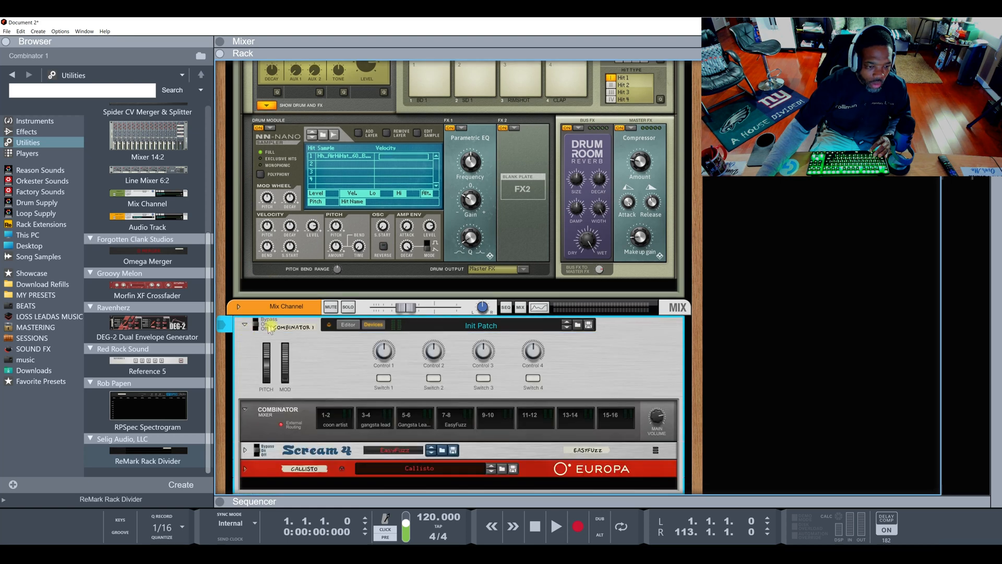
pyautogui.doubleClick(303, 328)
pyautogui.write('eazy fuzz')
pyautogui.press('Return')
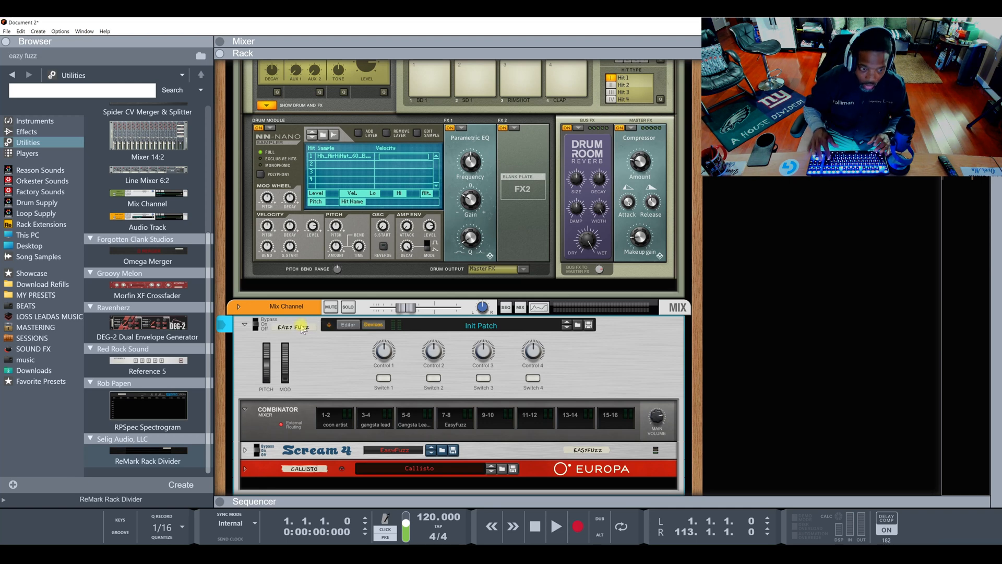
pyautogui.click(245, 325)
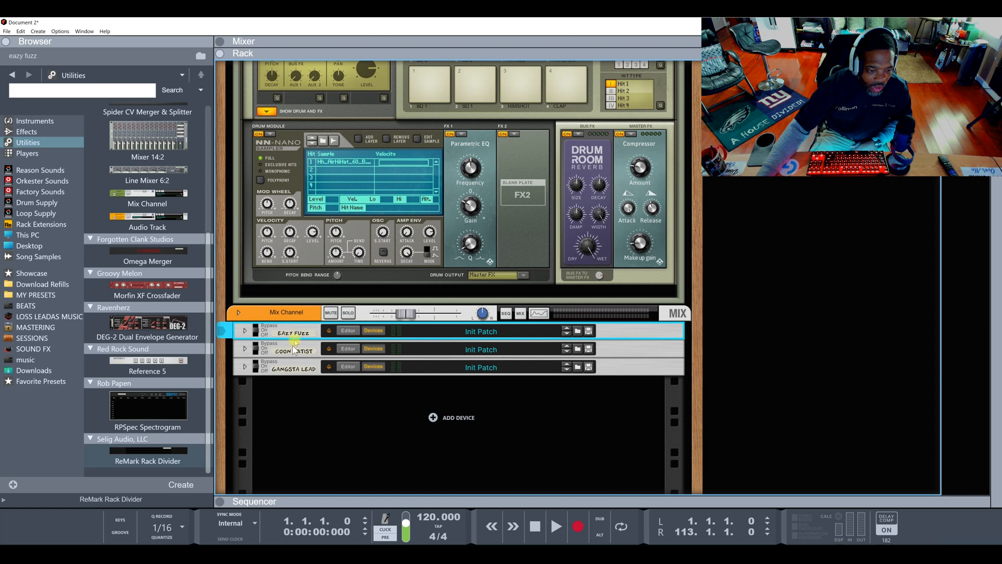
# Show the rack's rear side and unfold the Mix Channel and all three Combinators to examine their cable routing
pyautogui.click(246, 313)
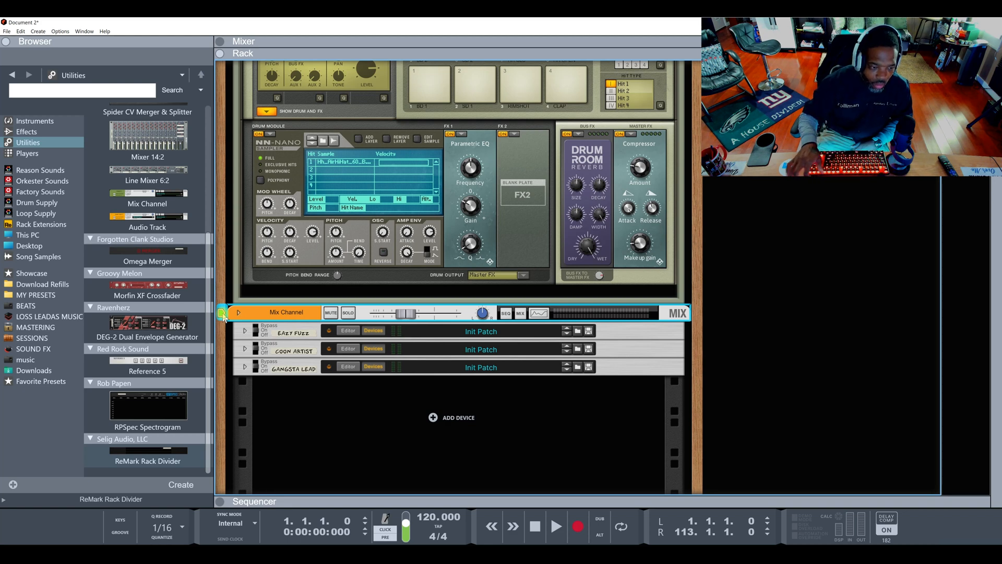
pyautogui.click(245, 332)
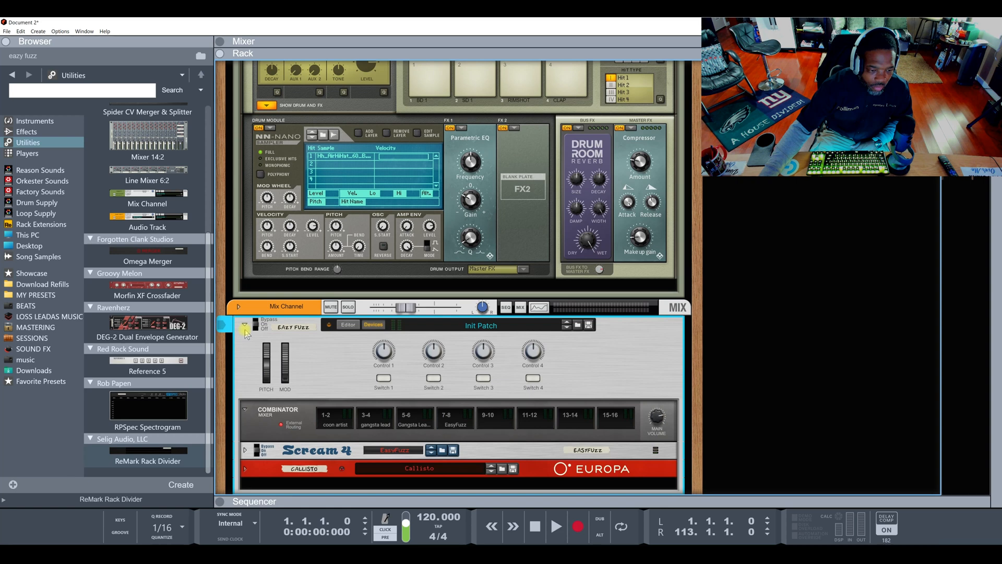
pyautogui.press('Tab')
pyautogui.click(238, 308)
pyautogui.click(238, 308)
pyautogui.scroll(-5, 353, 324)
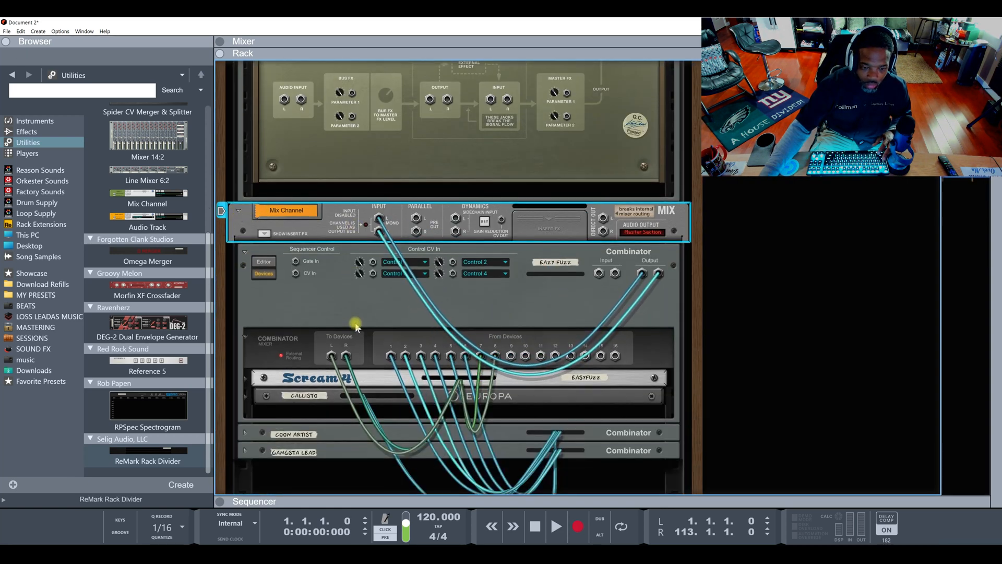
pyautogui.scroll(-1, 357, 328)
pyautogui.click(244, 351)
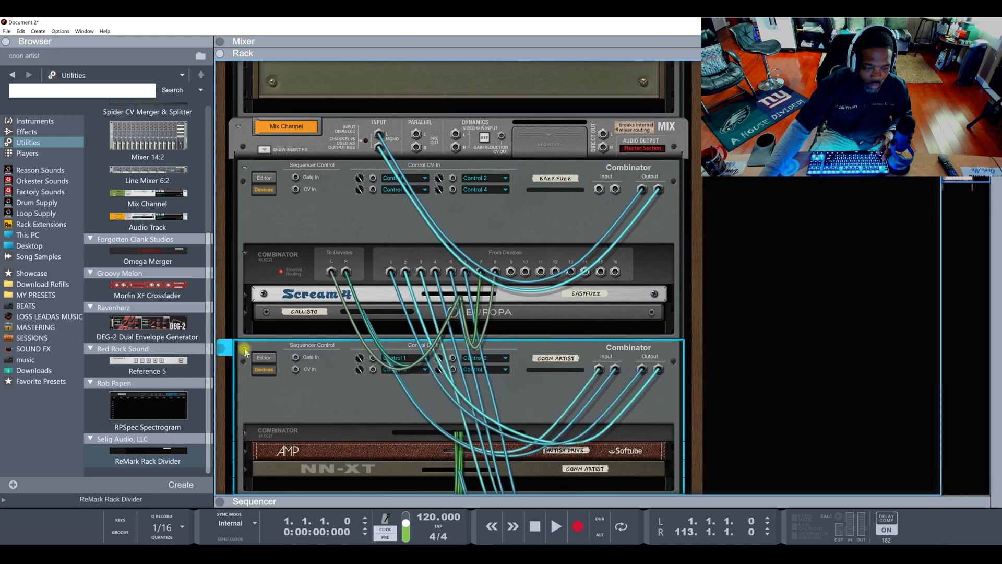
pyautogui.scroll(-4, 244, 363)
pyautogui.click(244, 370)
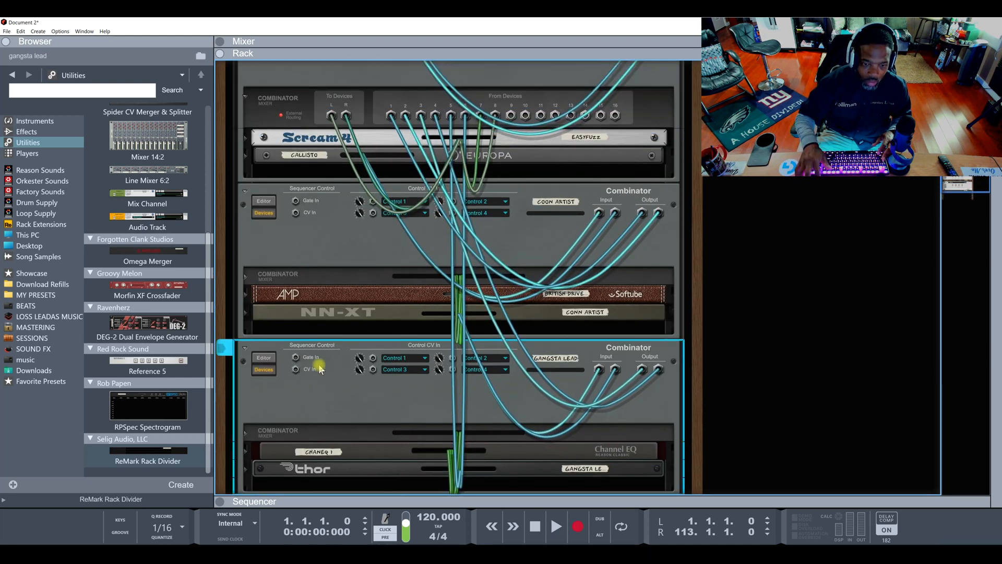
# Check the channel strips in the main mixer, look over the Combinators' rear cabling, and turn the rack back to its front
pyautogui.click(311, 46)
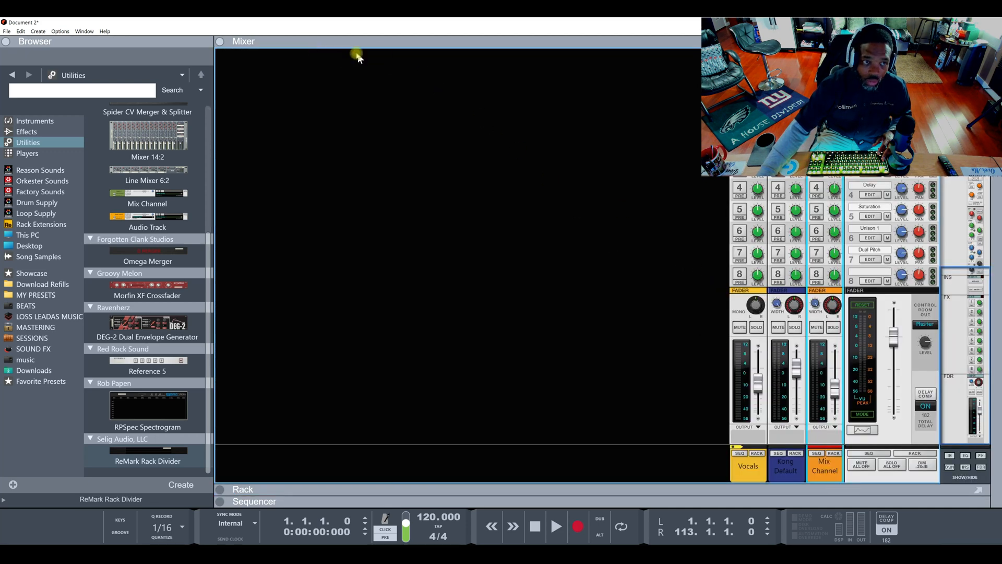
pyautogui.click(349, 486)
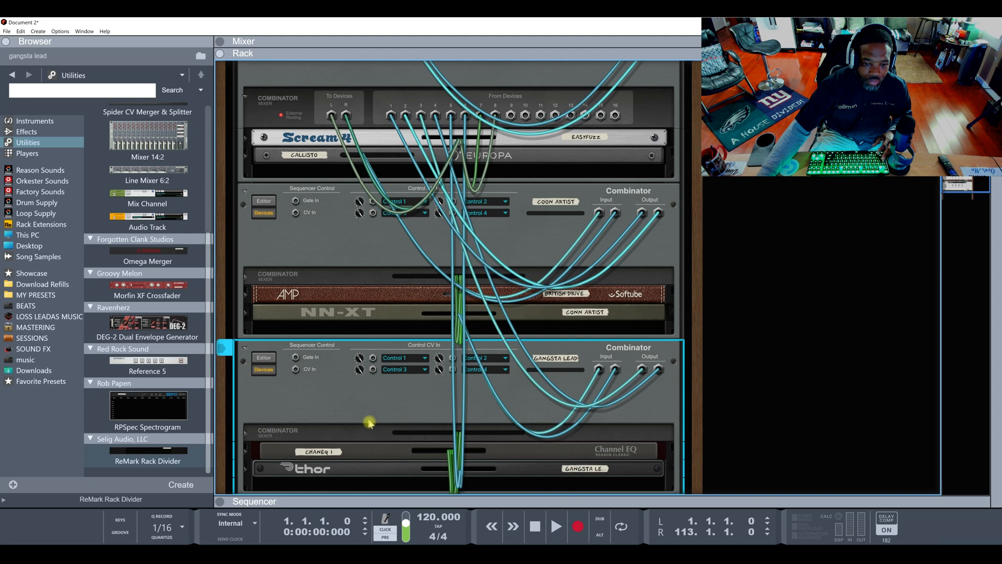
pyautogui.scroll(8, 369, 422)
pyautogui.scroll(-8, 369, 422)
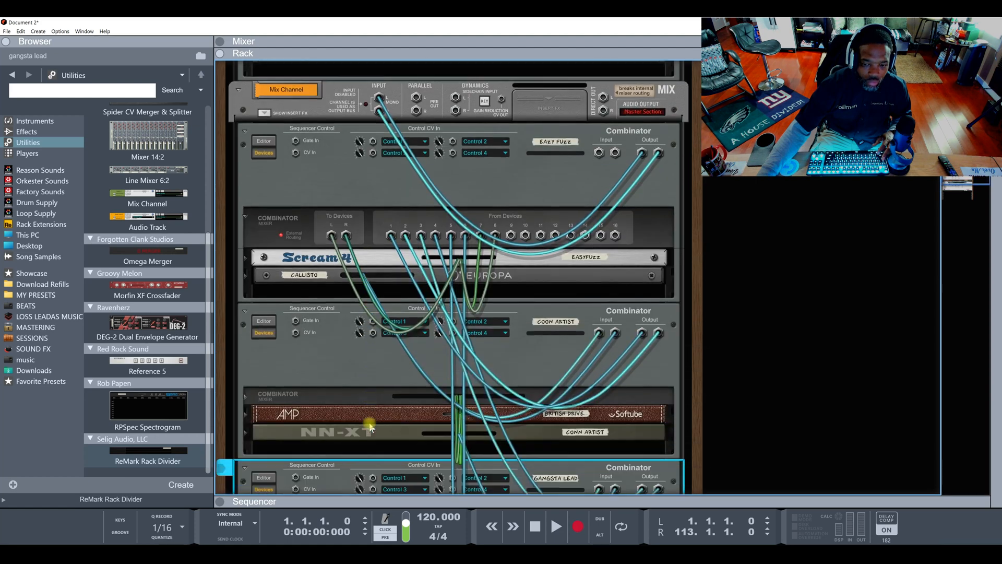
pyautogui.scroll(-10, 370, 427)
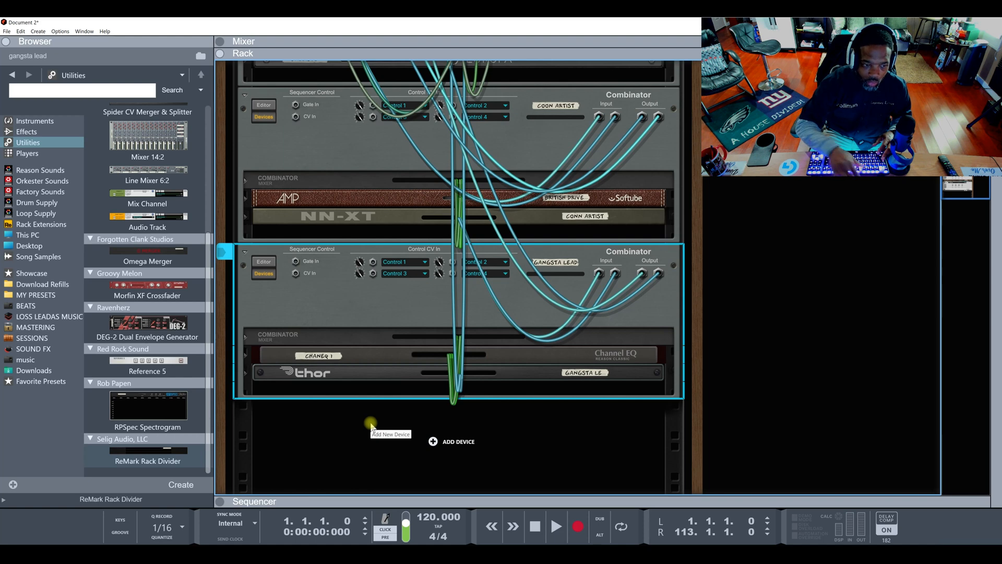
pyautogui.press('Tab')
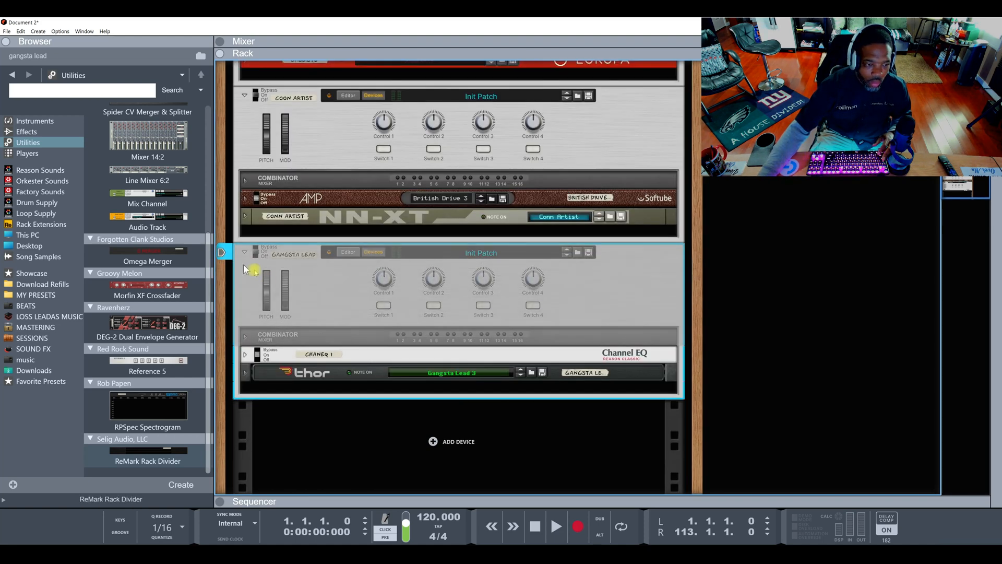
# Look over the three unfolded Combinators and select the "coon artist" Combinator as the device to play
pyautogui.scroll(8, 285, 300)
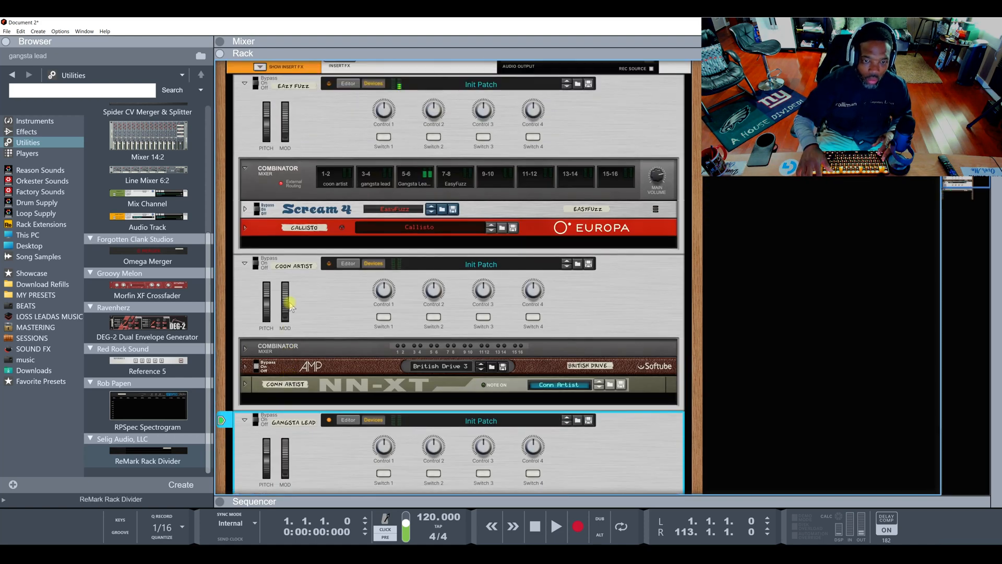
pyautogui.scroll(-6, 308, 373)
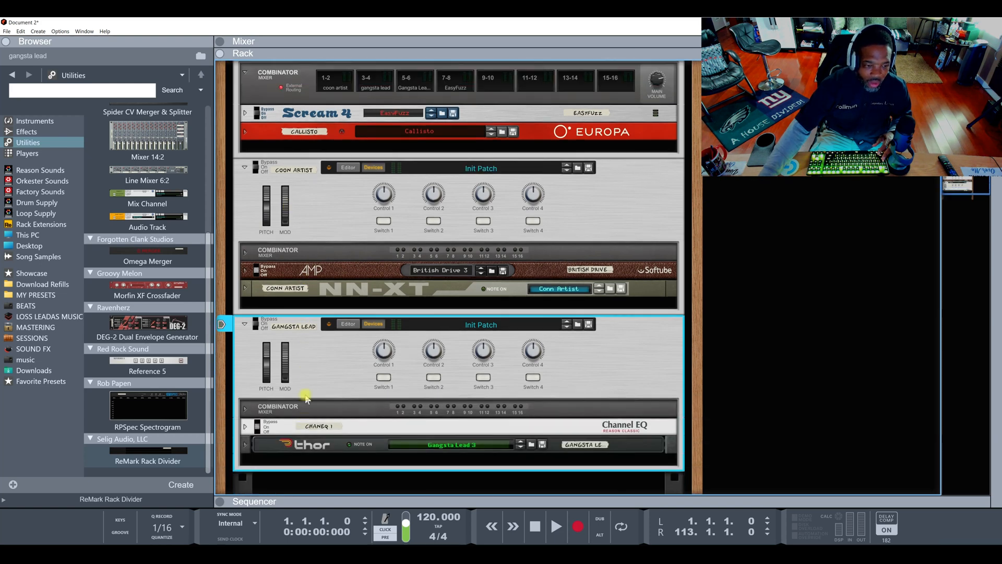
pyautogui.scroll(6, 303, 397)
pyautogui.click(245, 297)
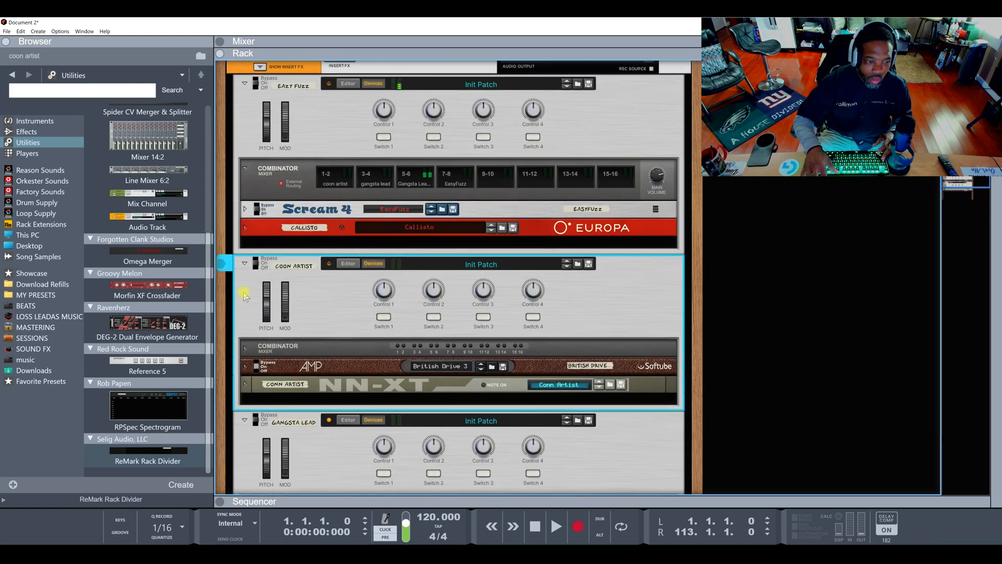
pyautogui.click(222, 267)
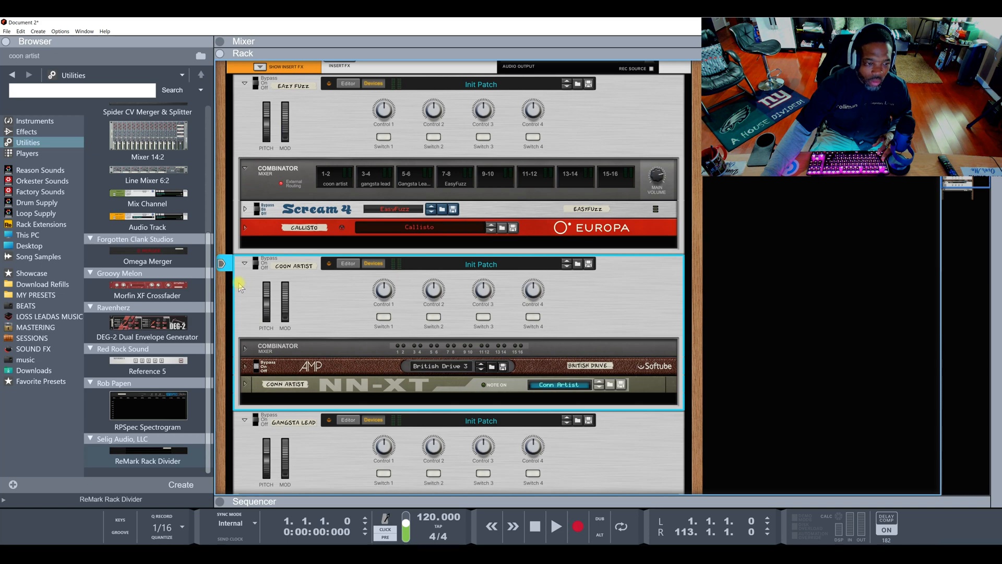
# Select the "eazy fuzz" Combinator to play it, look over the other Combinators, and select "gangsta lead" as the device to play
pyautogui.scroll(2, 239, 284)
pyautogui.click(240, 223)
pyautogui.click(223, 204)
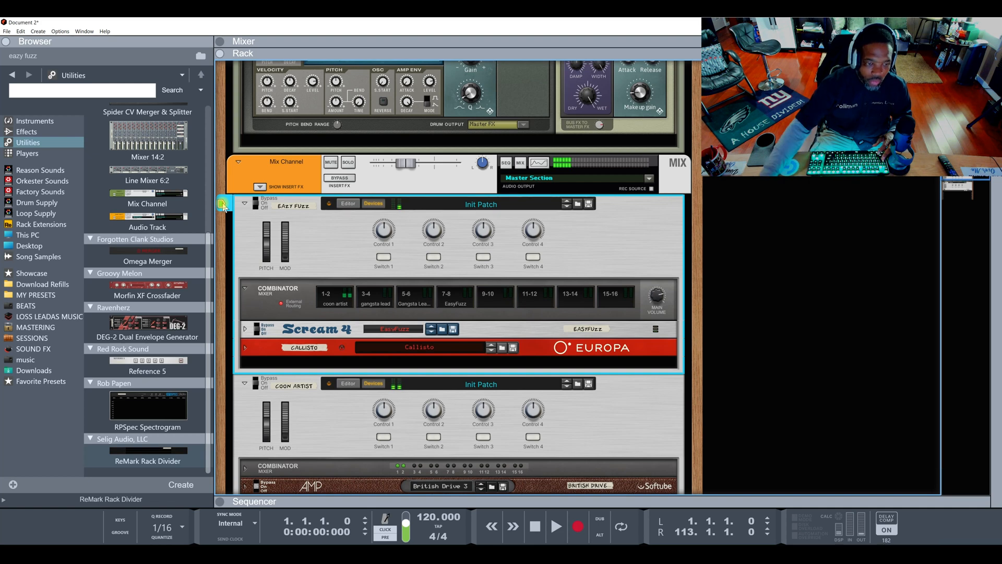
pyautogui.scroll(-2, 324, 240)
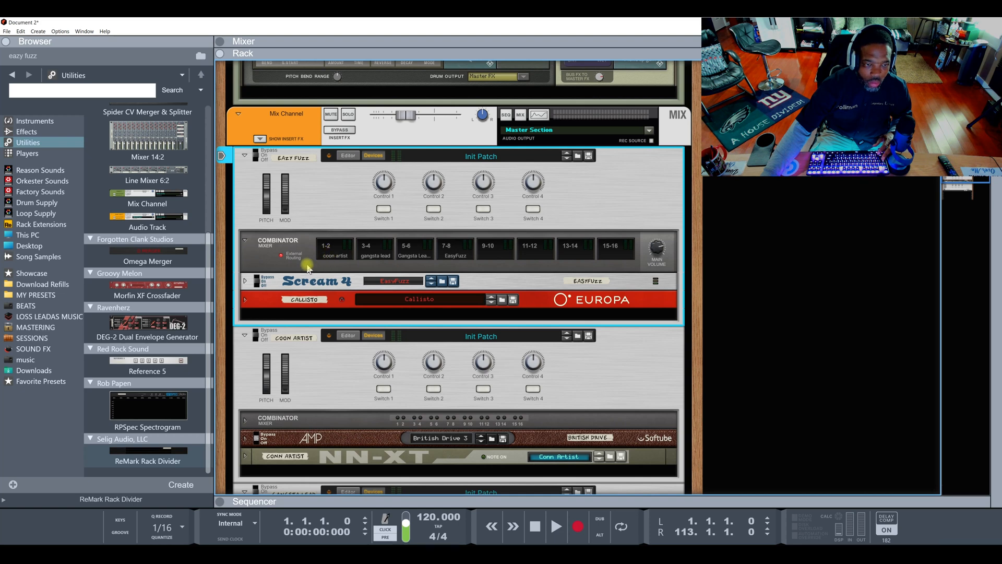
pyautogui.scroll(-8, 308, 269)
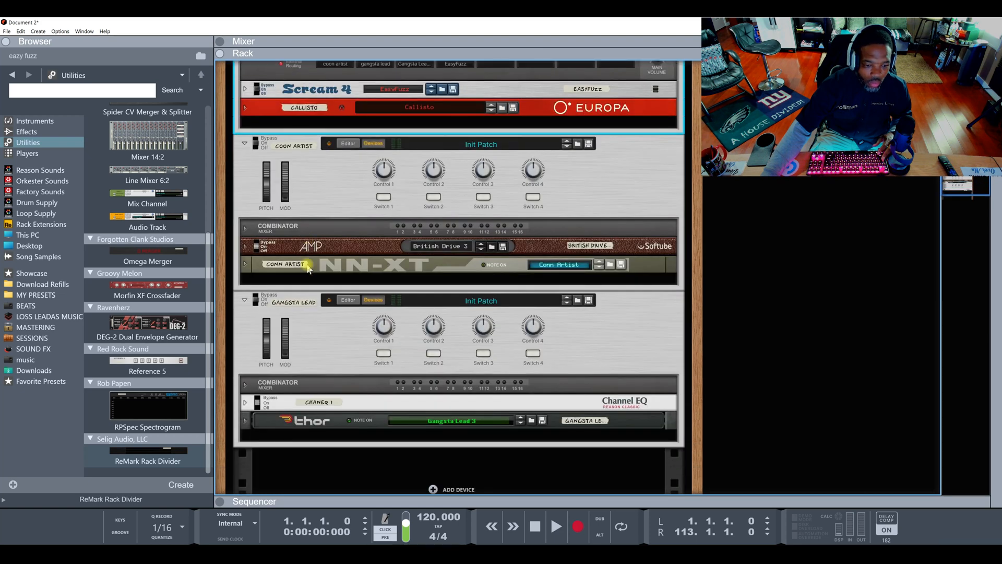
pyautogui.scroll(-1, 308, 269)
pyautogui.click(316, 309)
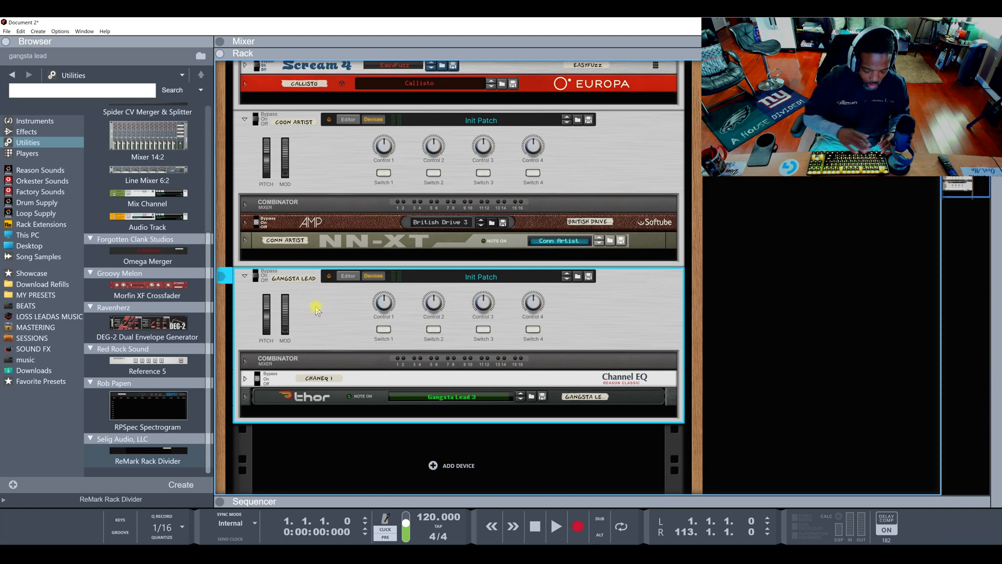
# Undo the renaming and grouping into separate Combinators, back to all instruments and effects sitting in the first Combinator
pyautogui.hotkey('ctrl', 'z')
pyautogui.hotkey('ctrl', 'z')
pyautogui.hotkey('ctrl', 'z')
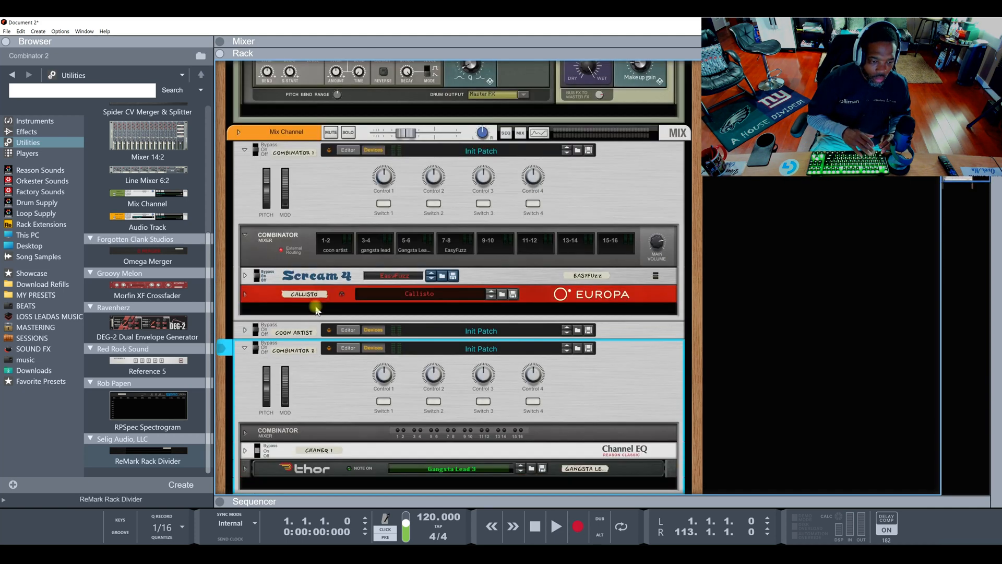
pyautogui.hotkey('ctrl', 'z')
pyautogui.hotkey('ctrl', 'z')
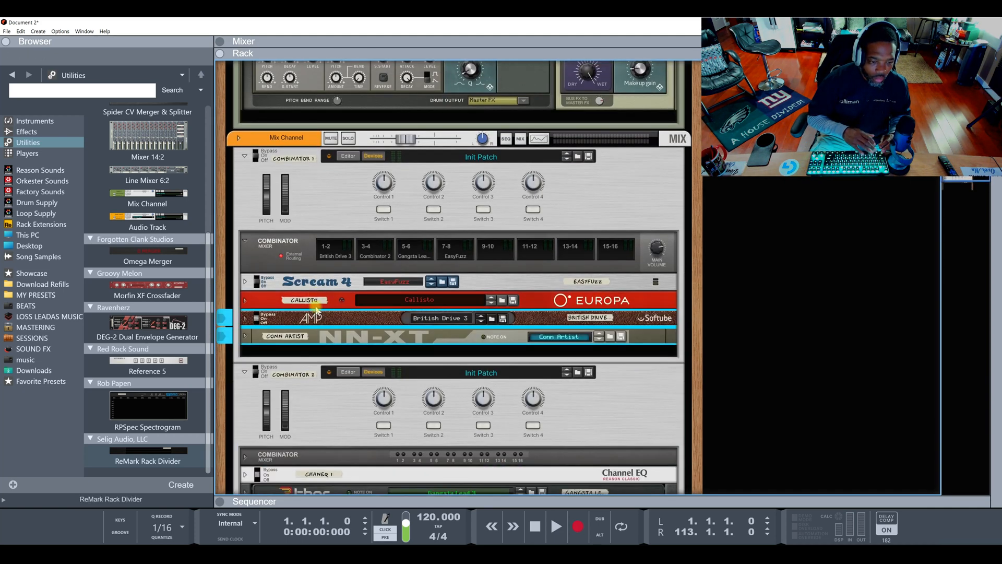
pyautogui.hotkey('ctrl', 'z')
pyautogui.hotkey('ctrl', 'z')
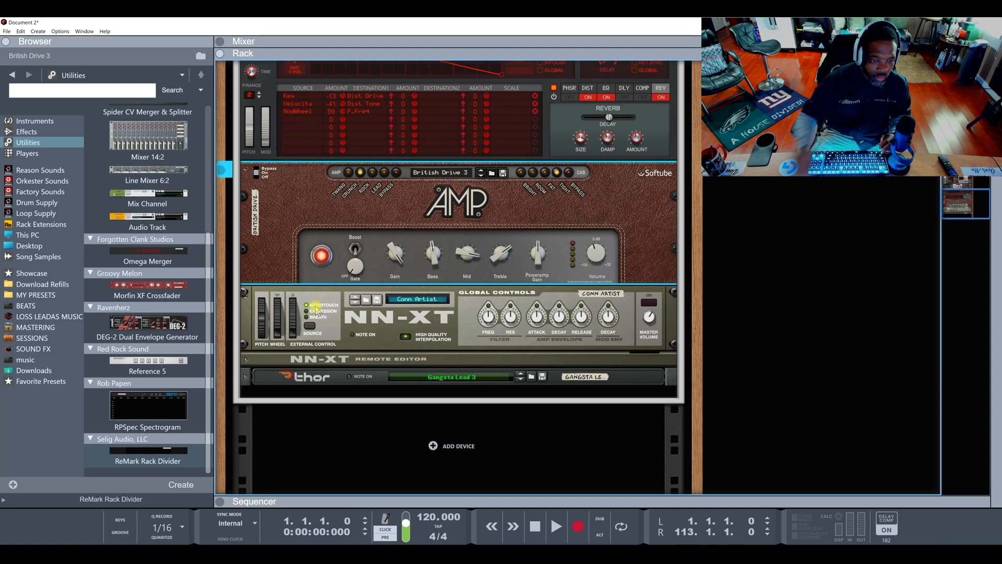
# Fold the Softube Amp, Europa and Scream 4 inside the Combinator
pyautogui.scroll(3, 279, 220)
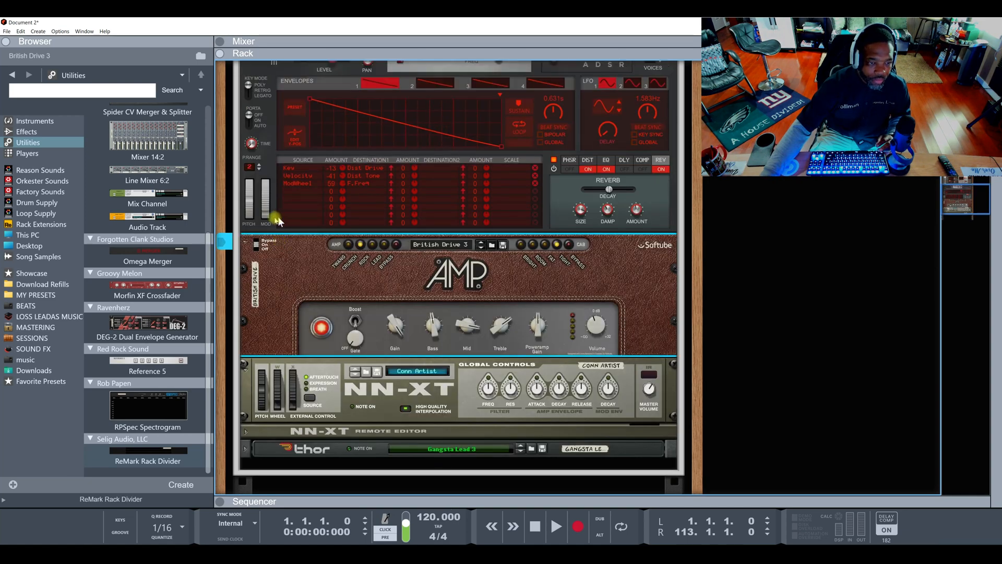
pyautogui.click(246, 245)
pyautogui.scroll(13, 274, 280)
pyautogui.scroll(2, 274, 283)
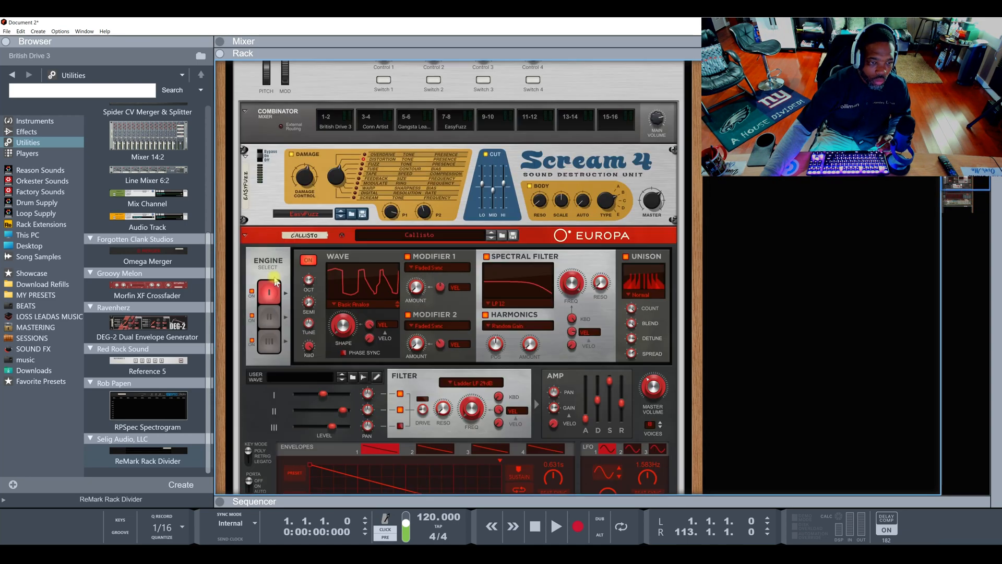
pyautogui.click(245, 235)
pyautogui.click(248, 159)
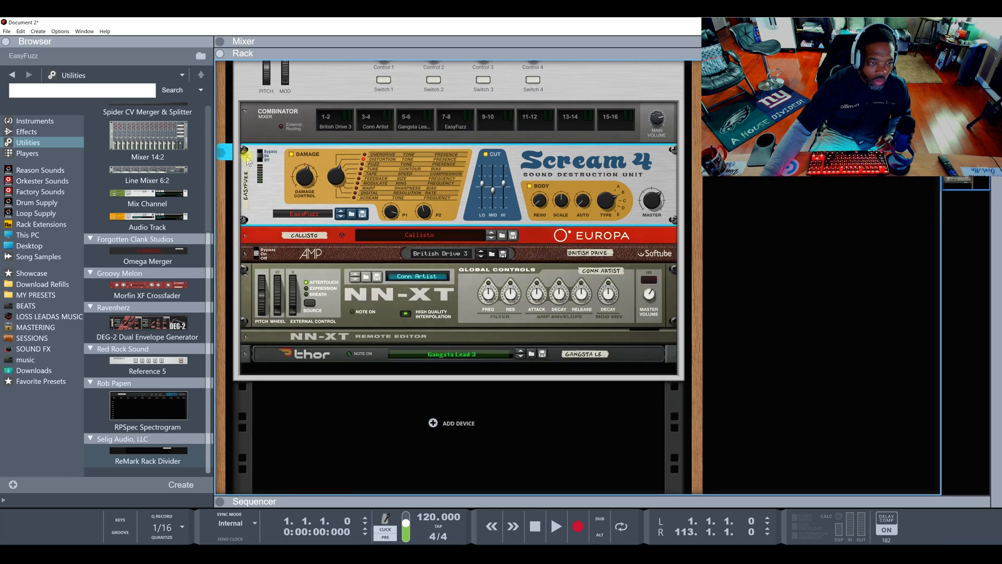
pyautogui.click(246, 153)
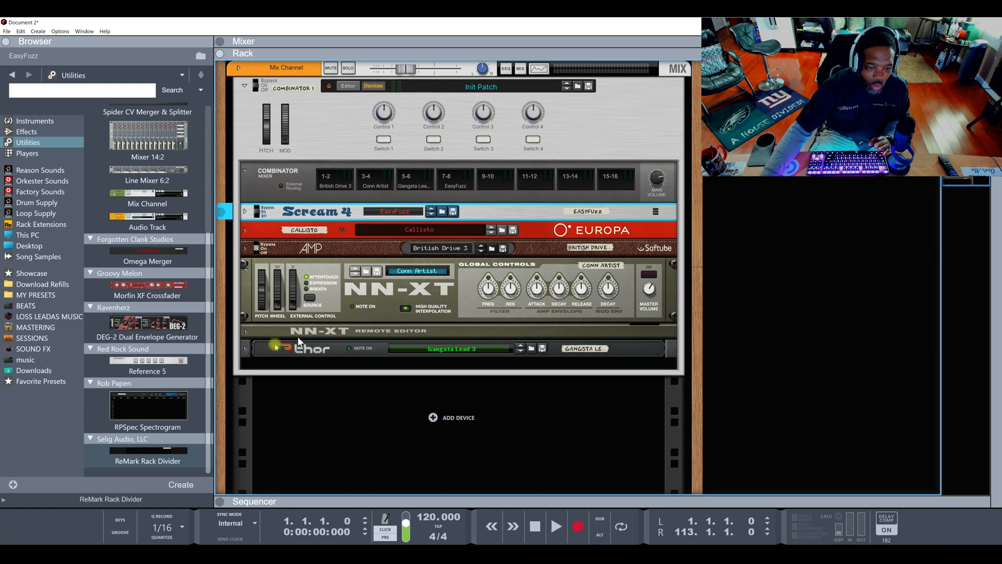
# Unfold Thor and show its programmer to examine the synth's full set of controls, and look over the whole Combinator
pyautogui.click(247, 349)
pyautogui.click(245, 349)
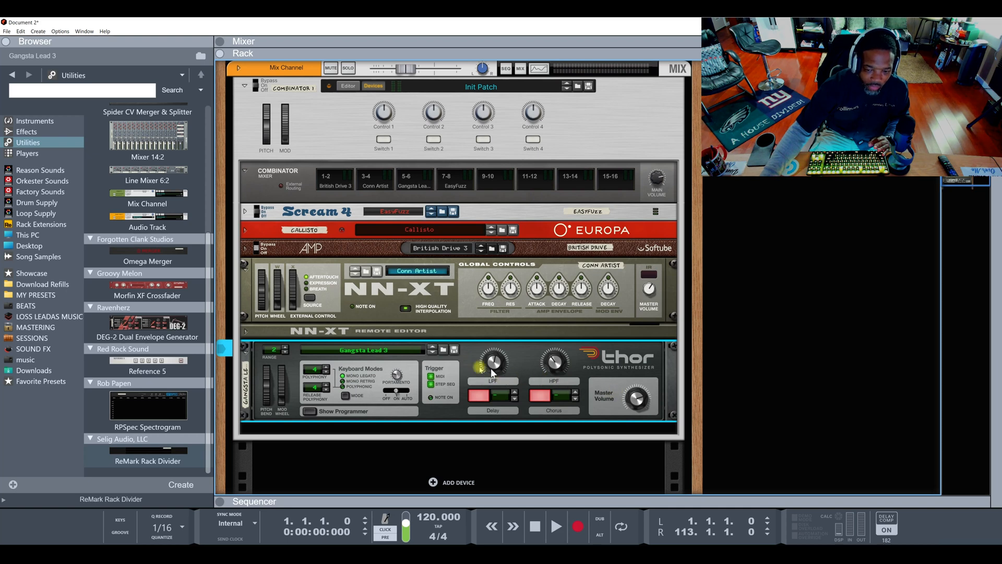
pyautogui.scroll(-2, 471, 368)
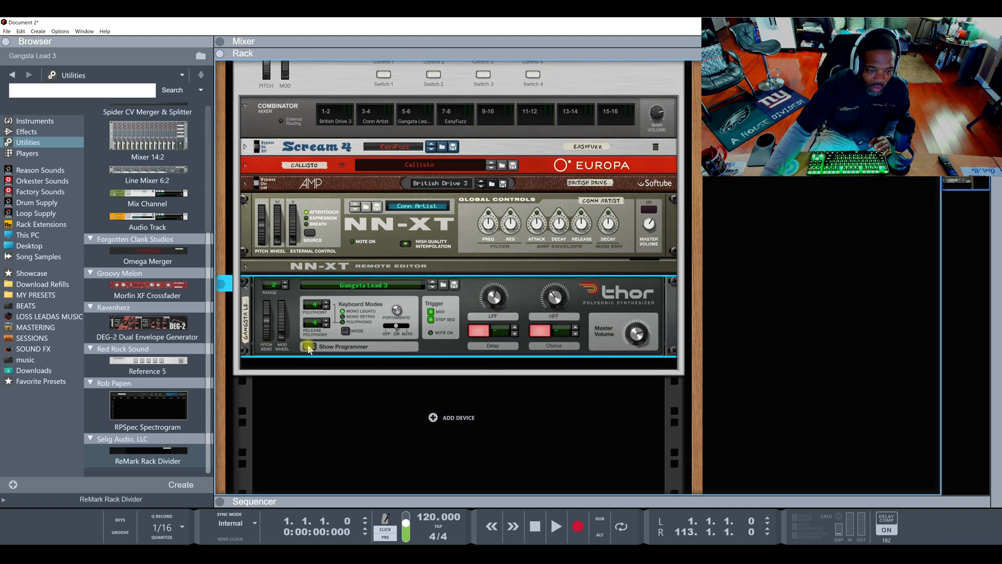
pyautogui.click(363, 346)
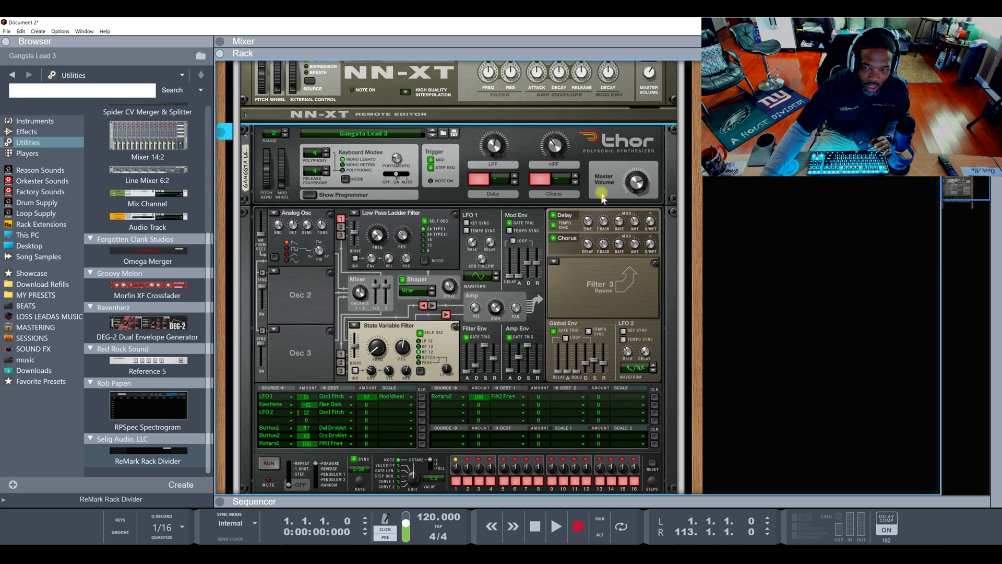
pyautogui.scroll(7, 615, 222)
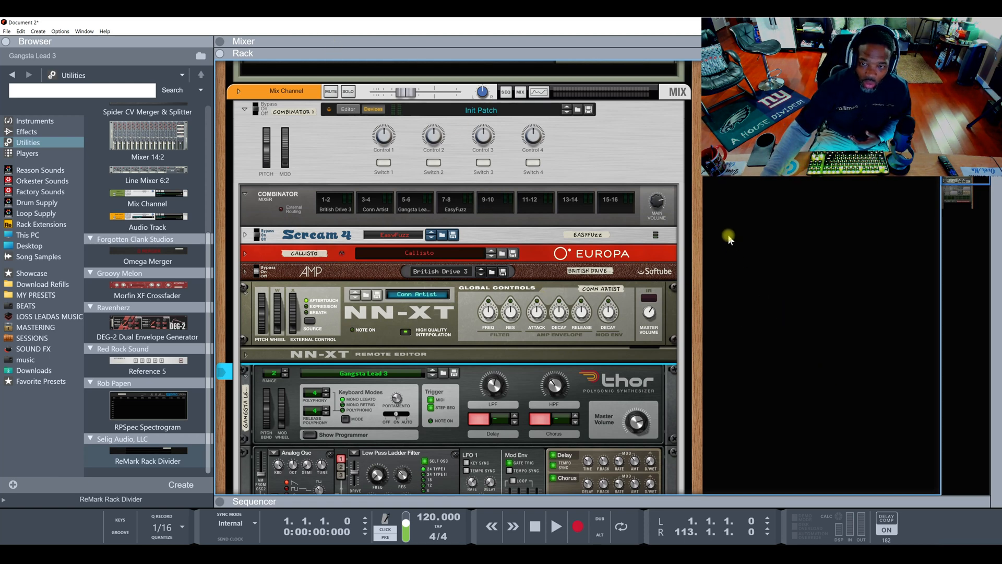
# Lower the Kong Default channel's fader in the main mixer, look at its pan and width controls, and return to the rack
pyautogui.click(446, 41)
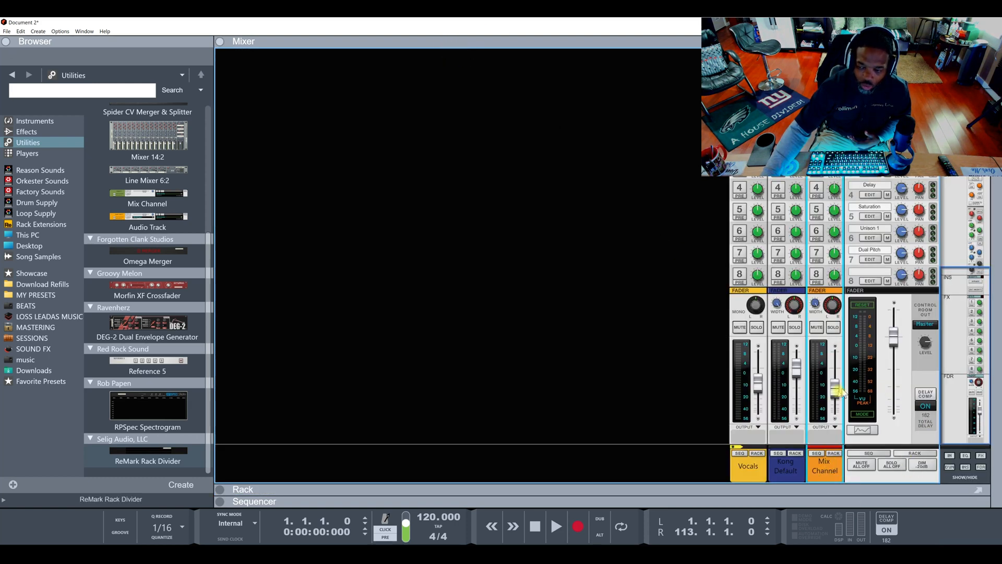
pyautogui.moveTo(797, 368); pyautogui.dragTo(800, 388)
pyautogui.moveTo(834, 307); pyautogui.dragTo(796, 276)
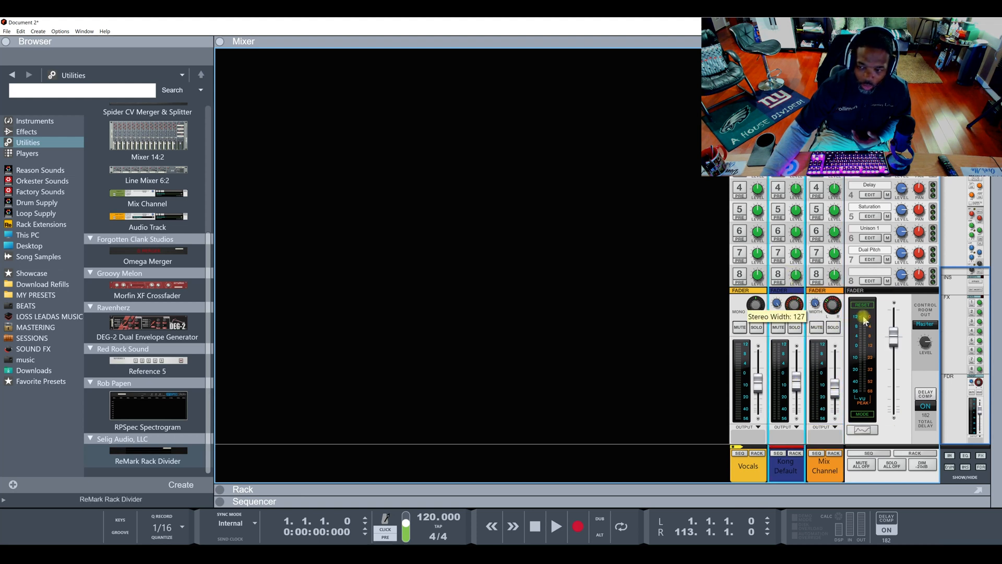
pyautogui.click(618, 491)
# Delete the Mix Channel and the whole Combinator 1 below the Kong, confirming each deletion
pyautogui.scroll(5, 470, 426)
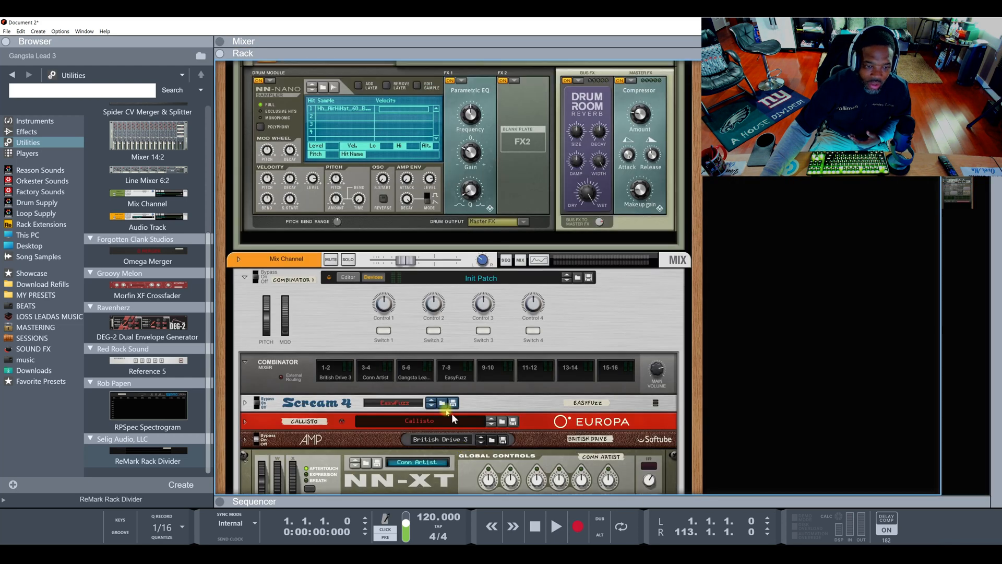
pyautogui.scroll(-3, 424, 409)
pyautogui.click(328, 241)
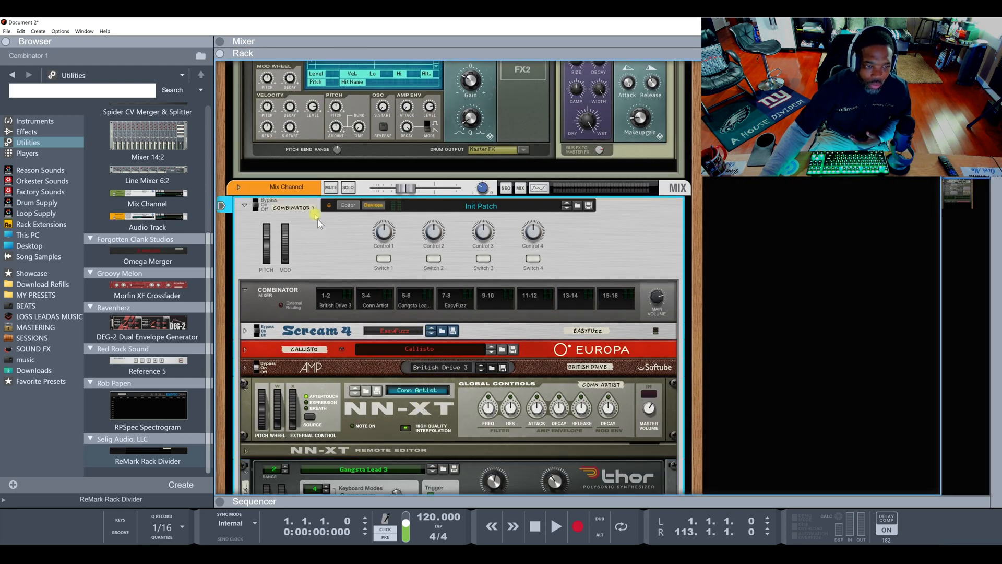
pyautogui.press('Delete')
pyautogui.press('Return')
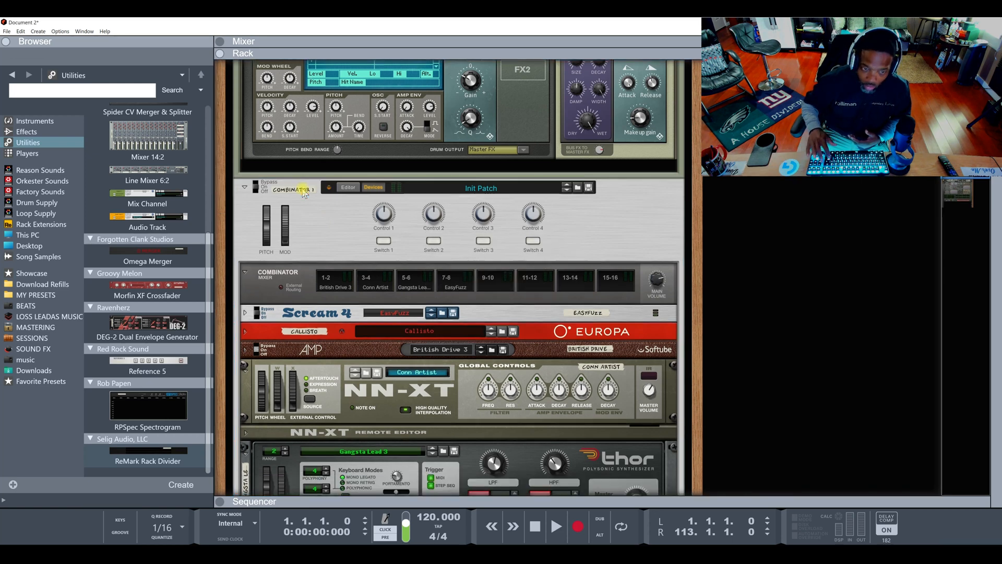
pyautogui.click(314, 212)
pyautogui.press('Delete')
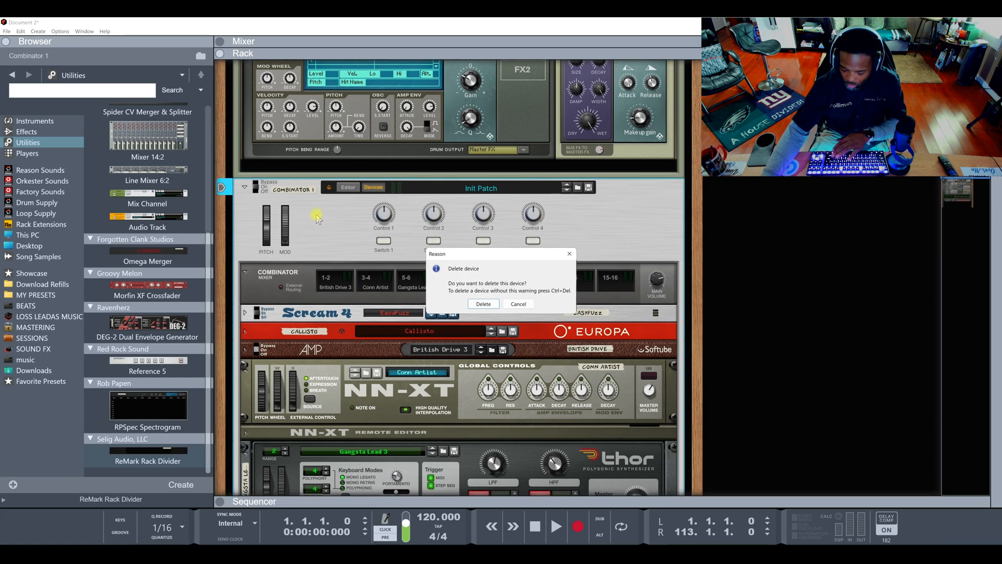
pyautogui.press('Return')
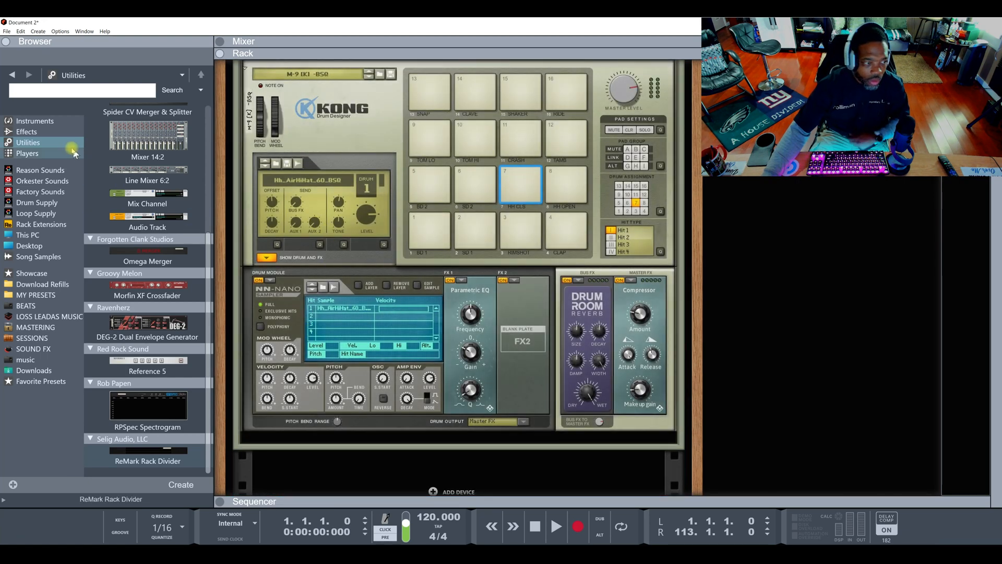
# Add a new empty Combinator from the utilities below the Kong Drum Designer
pyautogui.click(34, 121)
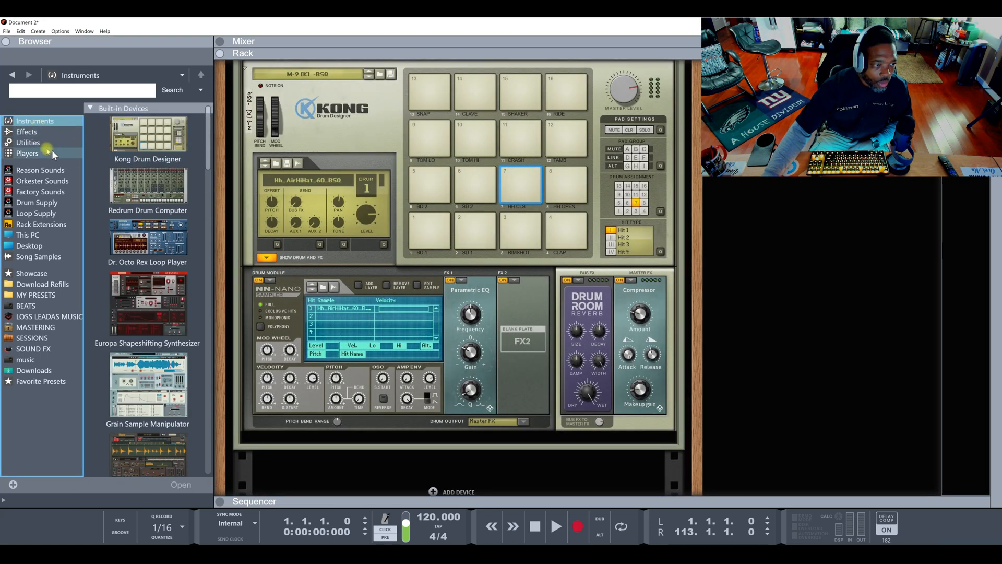
pyautogui.click(30, 142)
pyautogui.moveTo(143, 128); pyautogui.dragTo(308, 462)
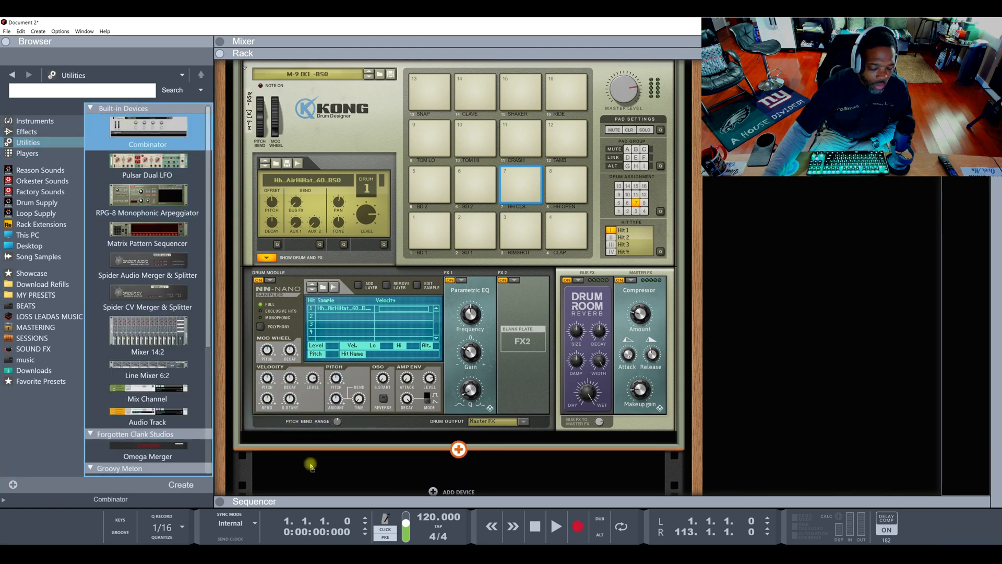
# Add a Mixer 14:2 from the utilities inside the new Combinator
pyautogui.click(33, 134)
pyautogui.click(33, 122)
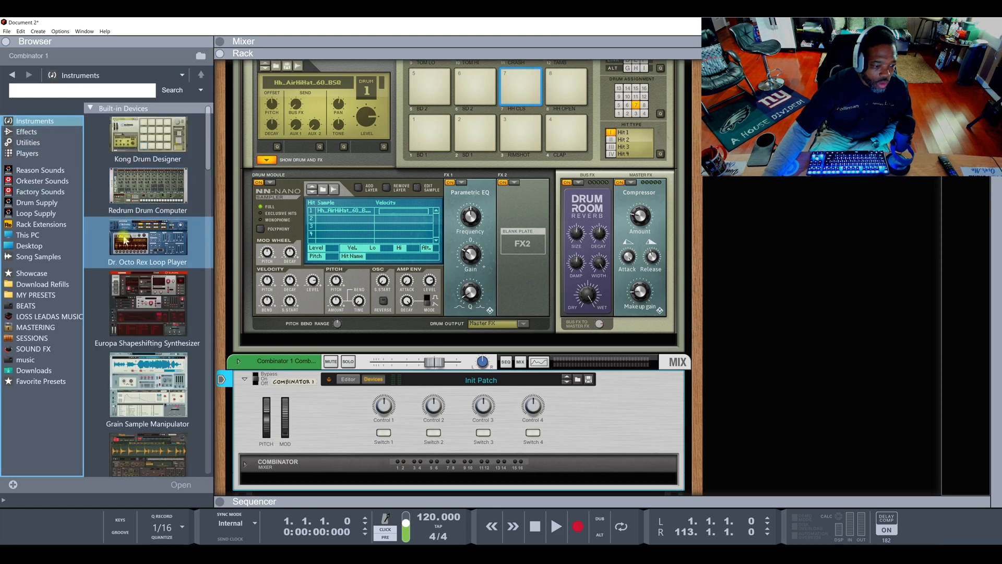
pyautogui.click(29, 132)
pyautogui.click(28, 142)
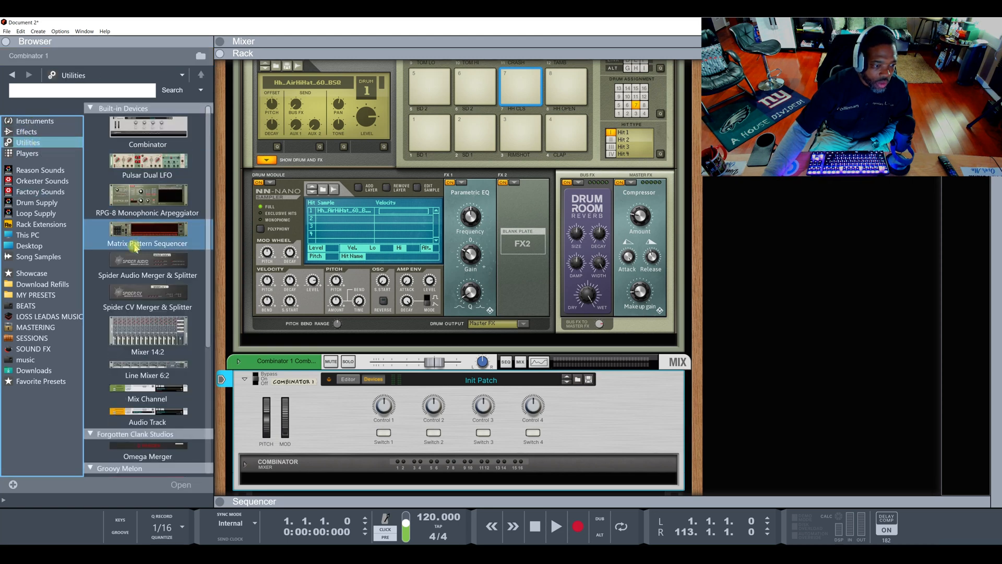
pyautogui.scroll(-2, 138, 246)
pyautogui.click(144, 268)
pyautogui.moveTo(144, 268); pyautogui.dragTo(459, 473)
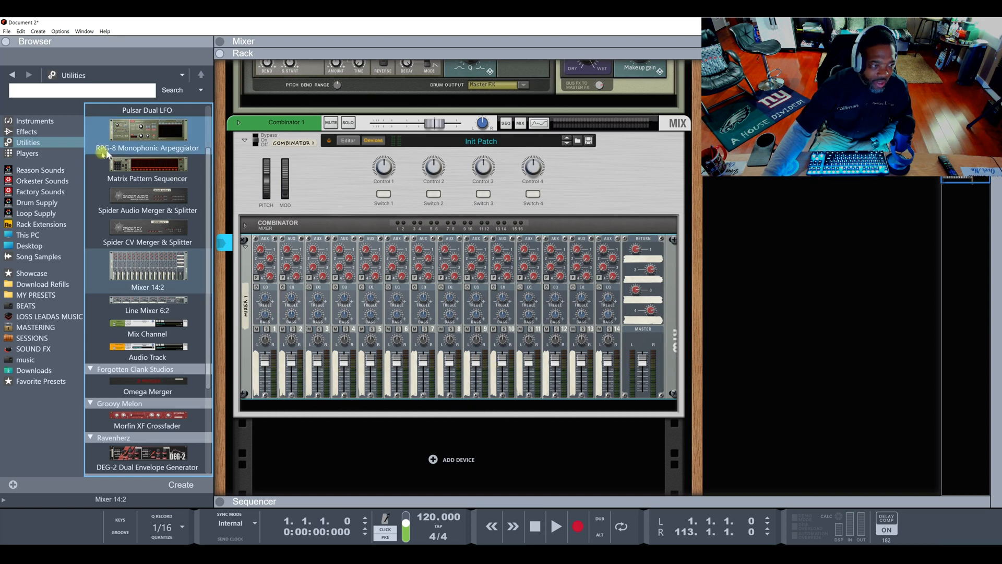
# Add a Europa synthesizer with the Friendly Keys patch below the Mixer 14:2 in the Combinator and lower its channel 1 fader
pyautogui.click(31, 121)
pyautogui.scroll(-3, 146, 261)
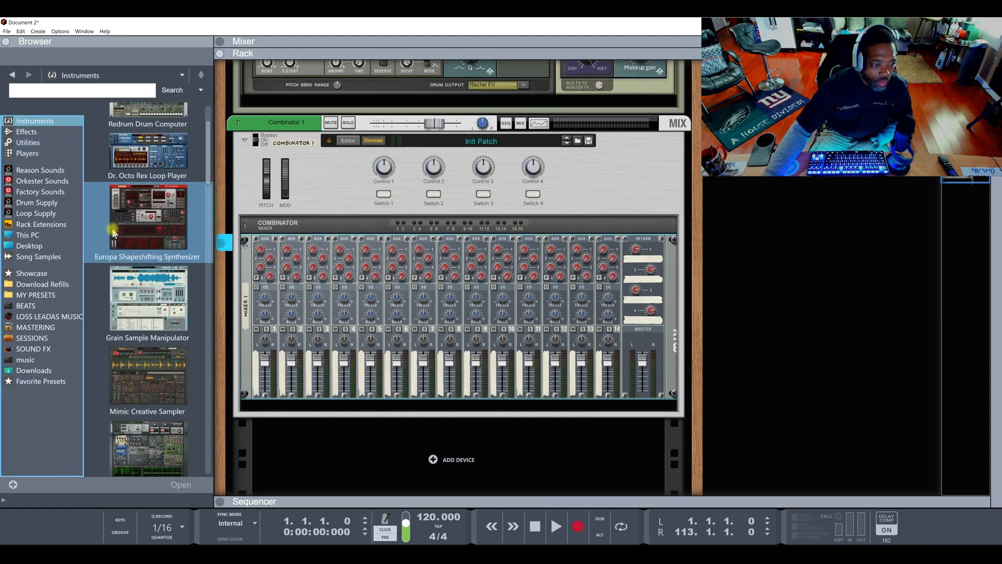
pyautogui.moveTo(148, 175); pyautogui.dragTo(301, 403)
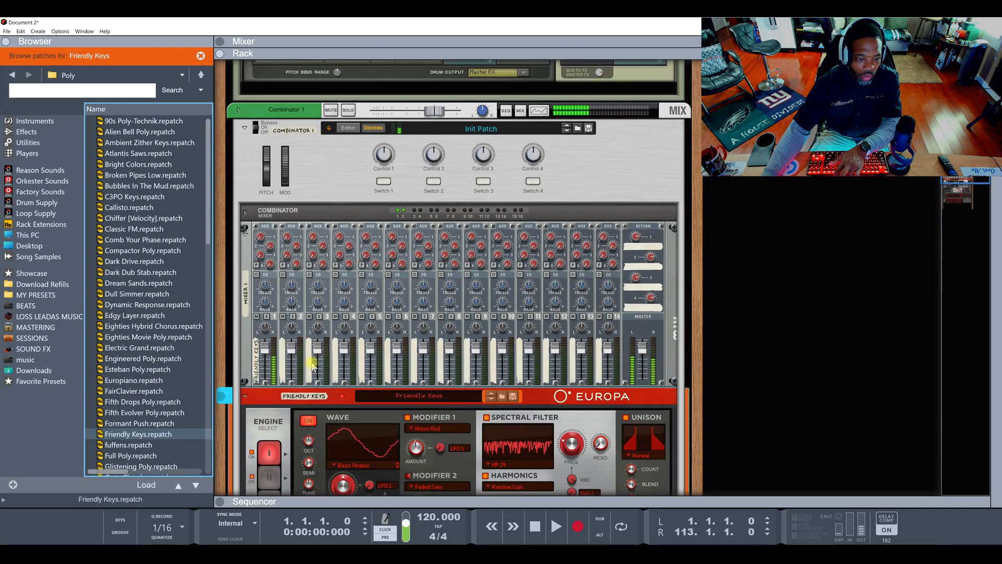
pyautogui.click(265, 354)
pyautogui.moveTo(265, 354)
pyautogui.mouseDown()
pyautogui.moveTo(265, 332)
pyautogui.moveTo(265, 362)
pyautogui.mouseUp()
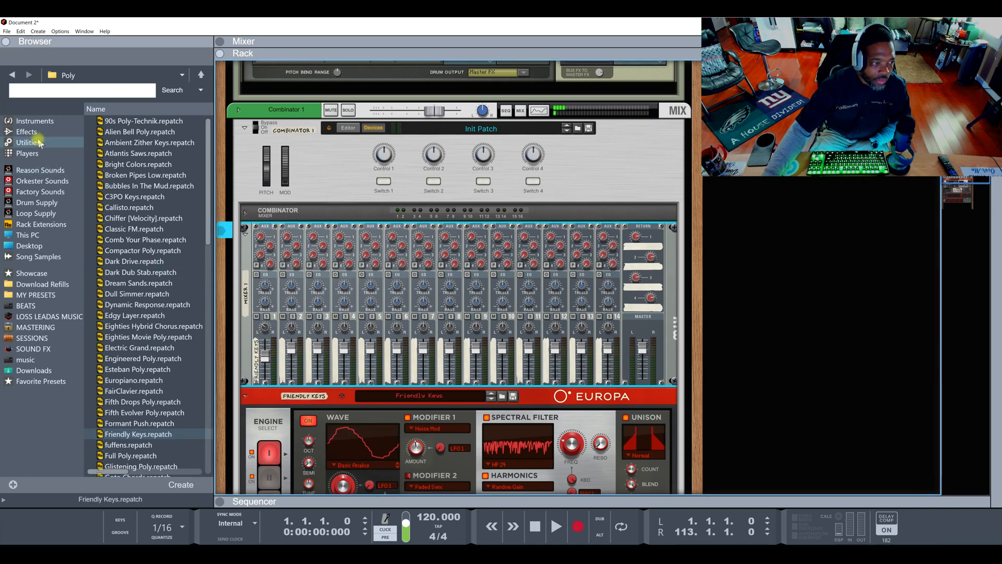
# Add a second Europa from Hybrid Horn.repatch below the first, lower its mixer channel 2 fader and set that channel's pan to 28
pyautogui.scroll(-6, 134, 261)
pyautogui.scroll(-2, 338, 400)
pyautogui.scroll(-9, 338, 400)
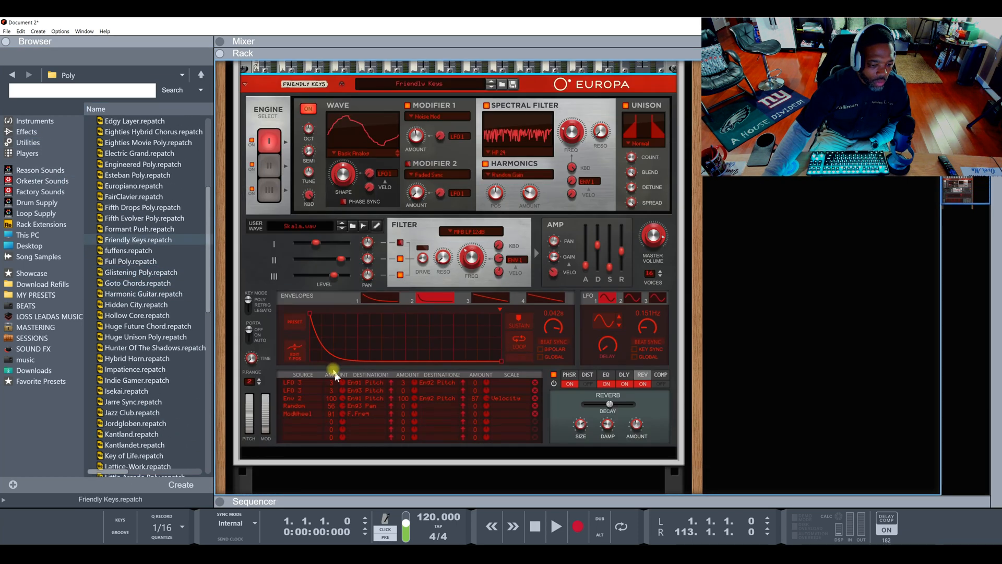
pyautogui.moveTo(136, 358); pyautogui.dragTo(302, 367)
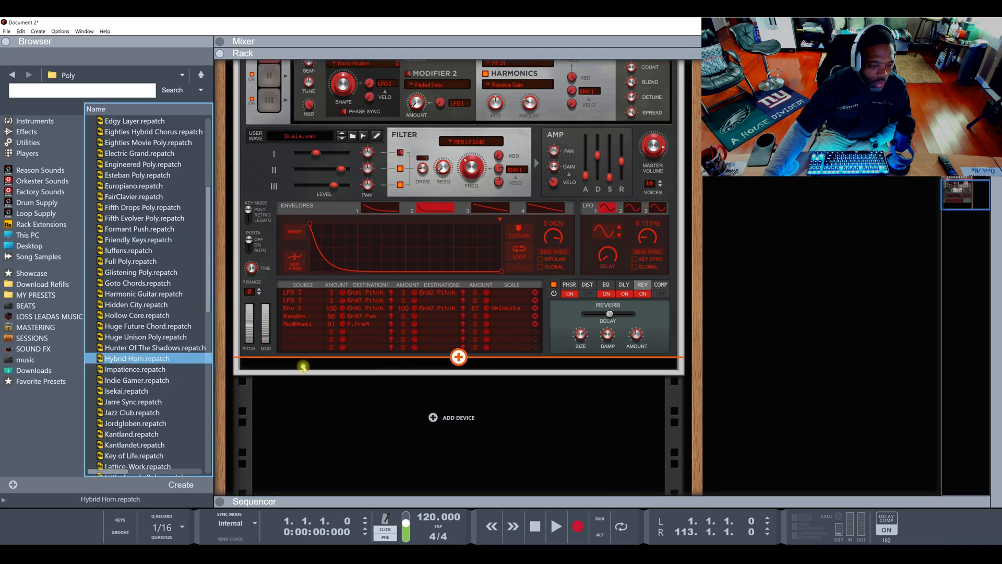
pyautogui.scroll(5, 303, 365)
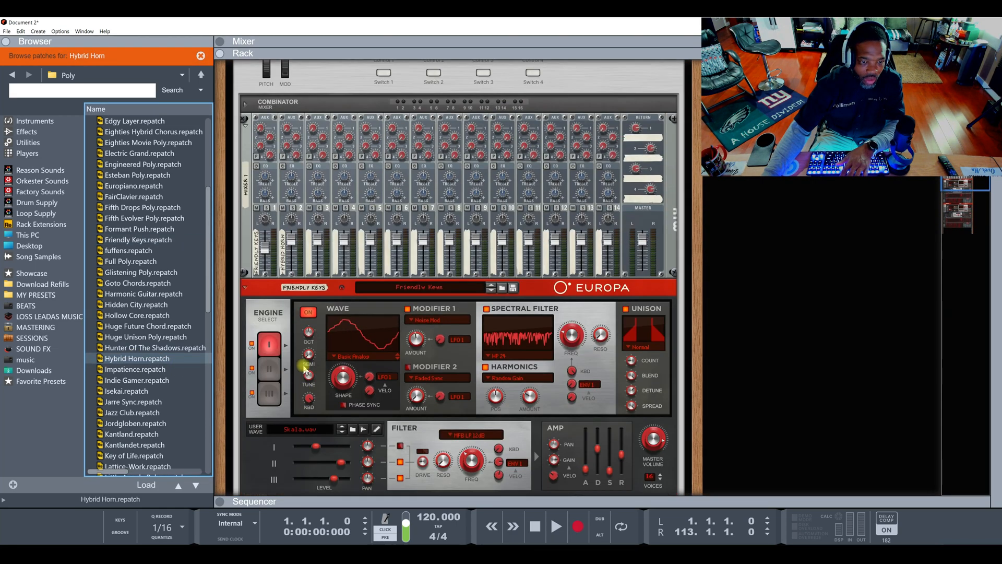
pyautogui.moveTo(290, 242); pyautogui.dragTo(293, 204)
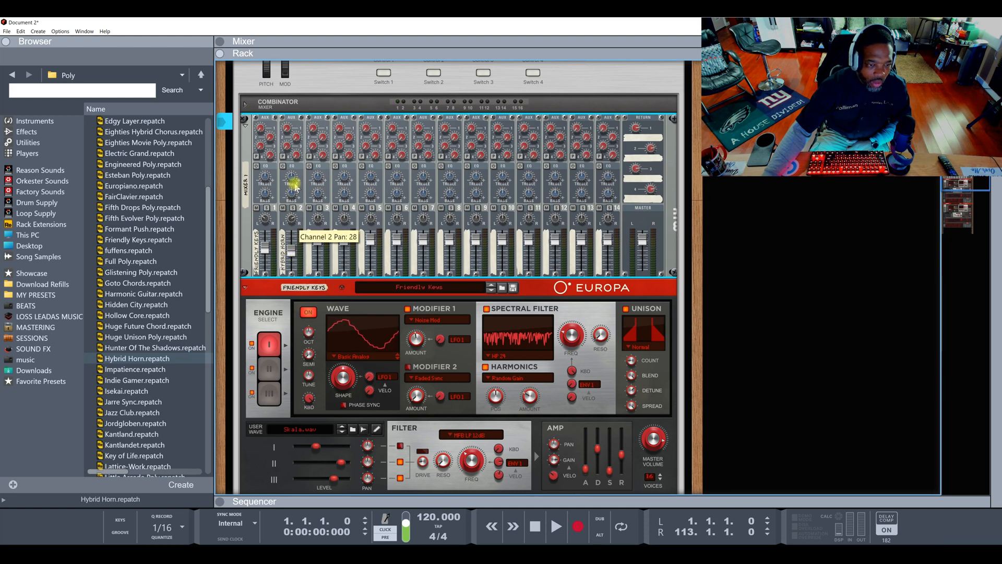
# Add a Monotone Bass Synthesizer with the Bara bra bas patch below the second Europa in the Combinator and lower its mixer channel 3 fader
pyautogui.click(23, 121)
pyautogui.scroll(-10, 146, 235)
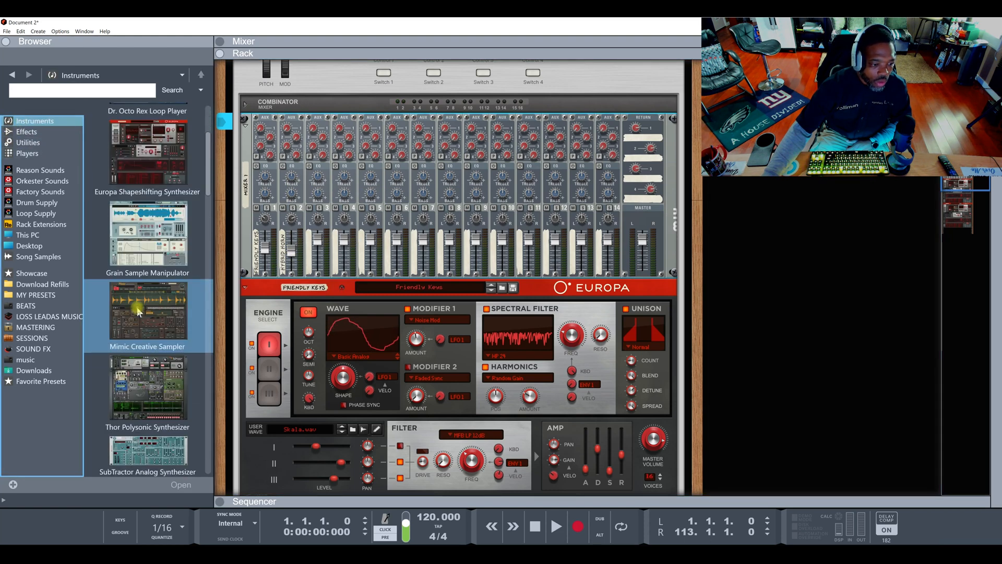
pyautogui.click(142, 228)
pyautogui.scroll(-12, 365, 334)
pyautogui.scroll(-5, 367, 339)
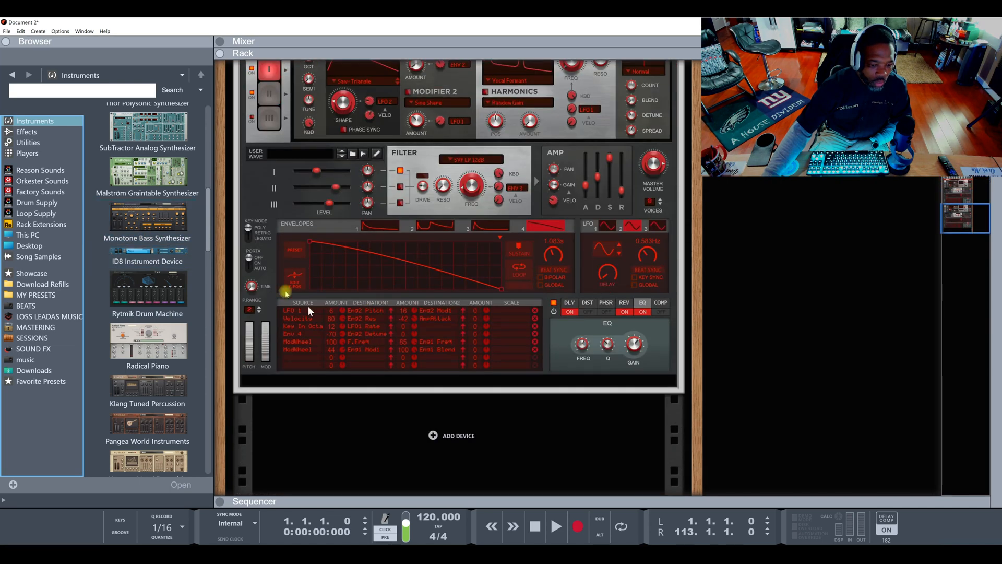
pyautogui.moveTo(147, 214); pyautogui.dragTo(342, 381)
pyautogui.scroll(15, 342, 386)
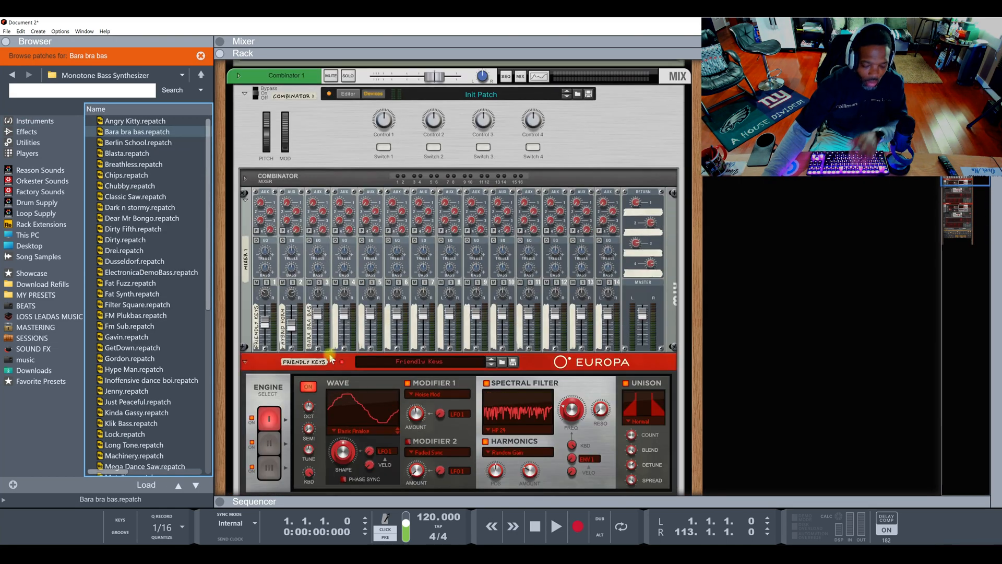
pyautogui.moveTo(317, 314); pyautogui.dragTo(320, 329)
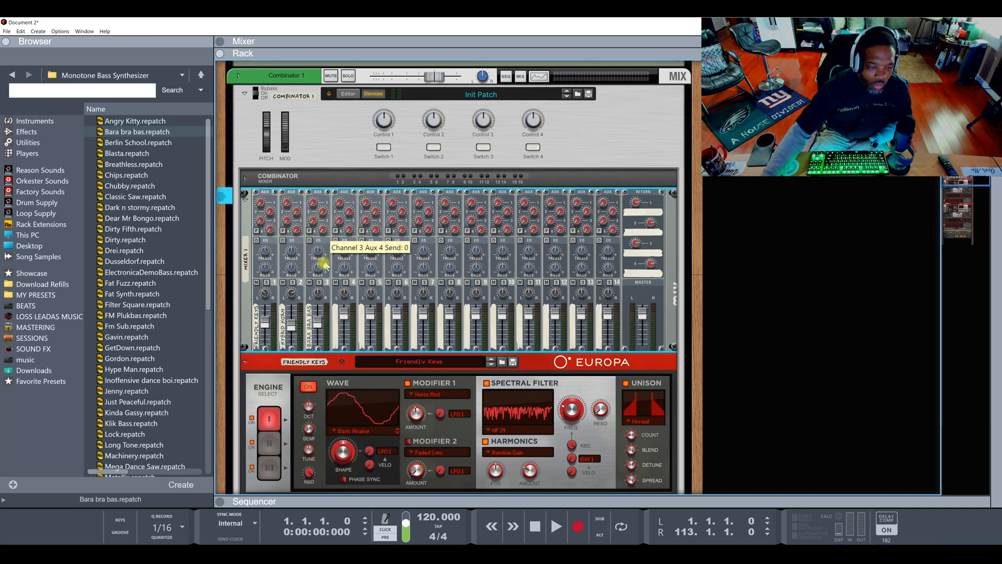
# Unfold the Combinator's built-in mixer section and check the Combinator 1 channel in the main mixer before returning to the rack
pyautogui.click(247, 179)
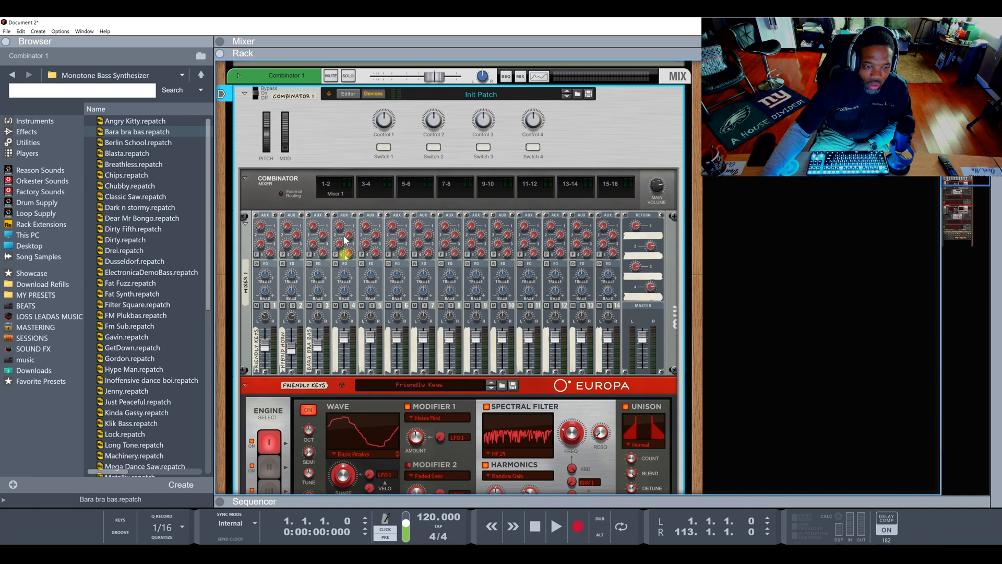
pyautogui.click(289, 43)
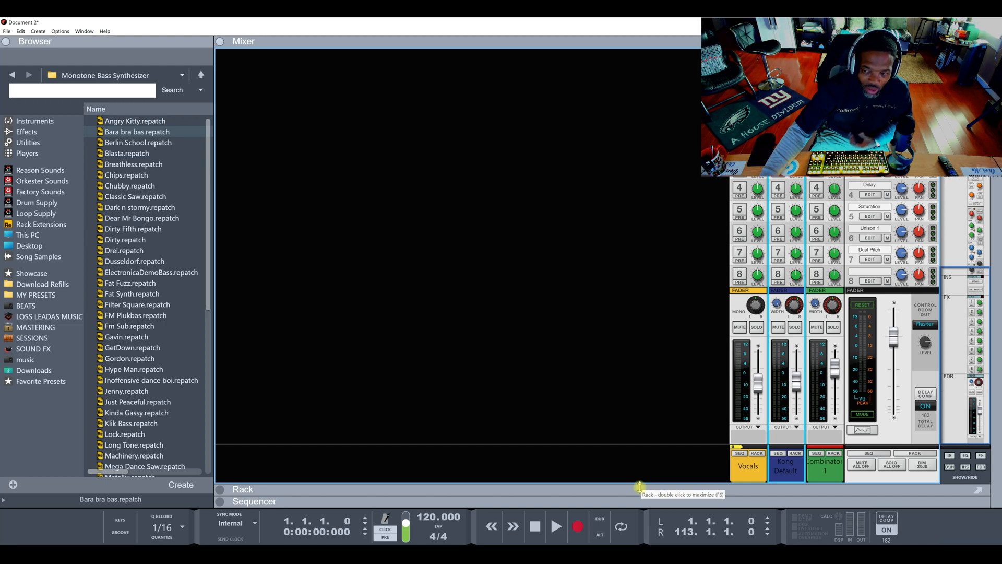
pyautogui.doubleClick(636, 489)
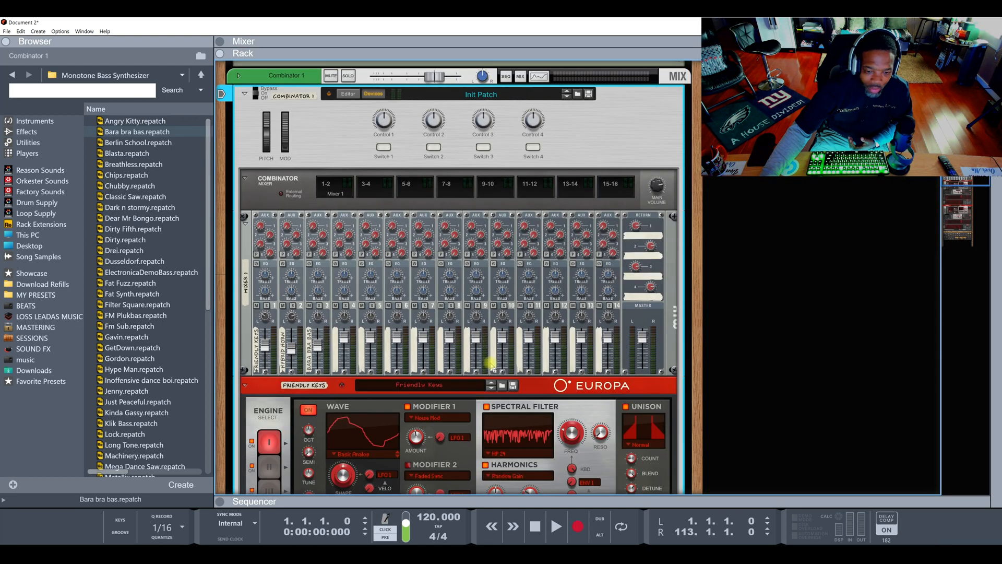
# Select the Friendly Keys Europa inside the Combinator as the device to play and look over its panel
pyautogui.scroll(-2, 383, 333)
pyautogui.scroll(-2, 384, 331)
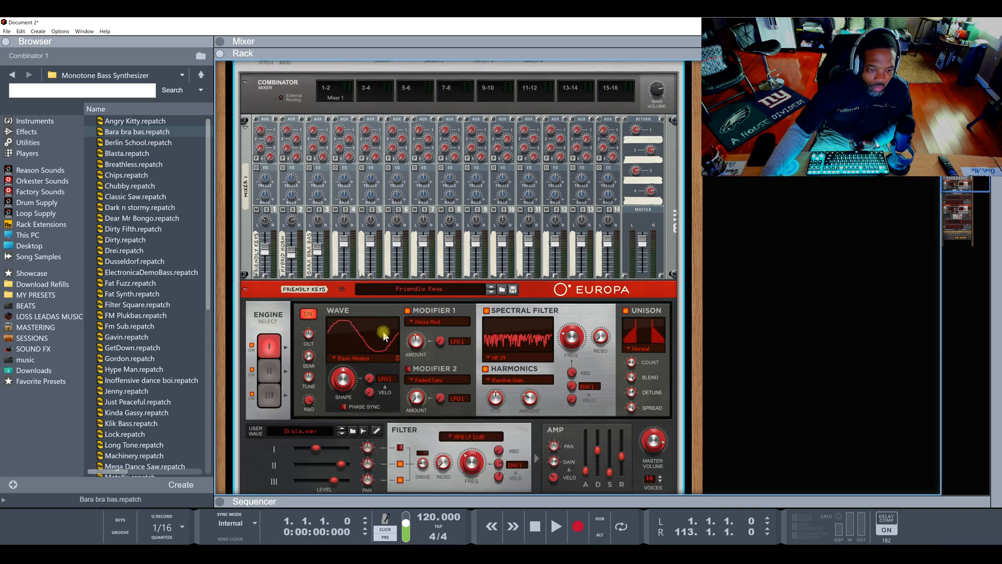
pyautogui.click(223, 289)
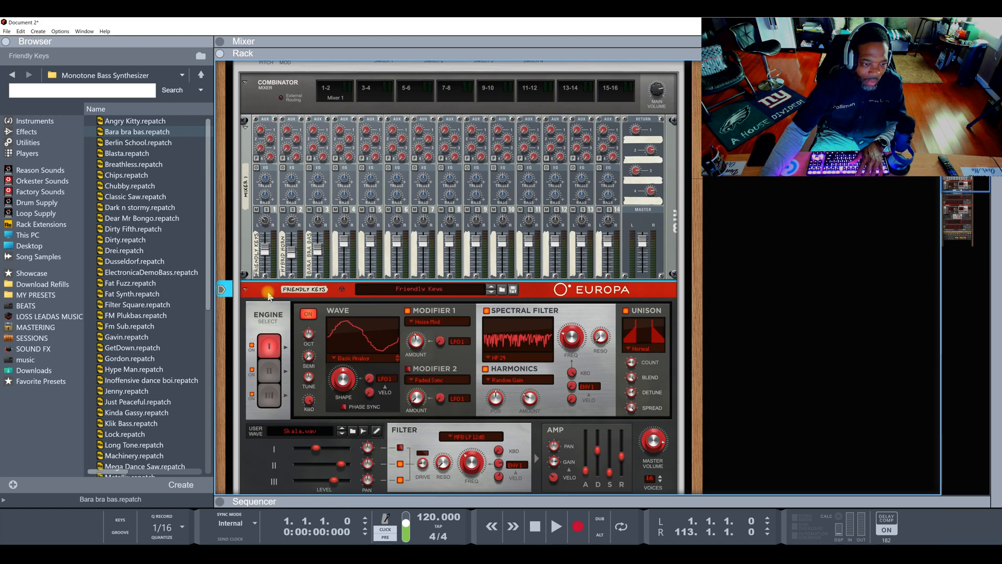
pyautogui.scroll(3, 268, 296)
pyautogui.scroll(-2, 268, 296)
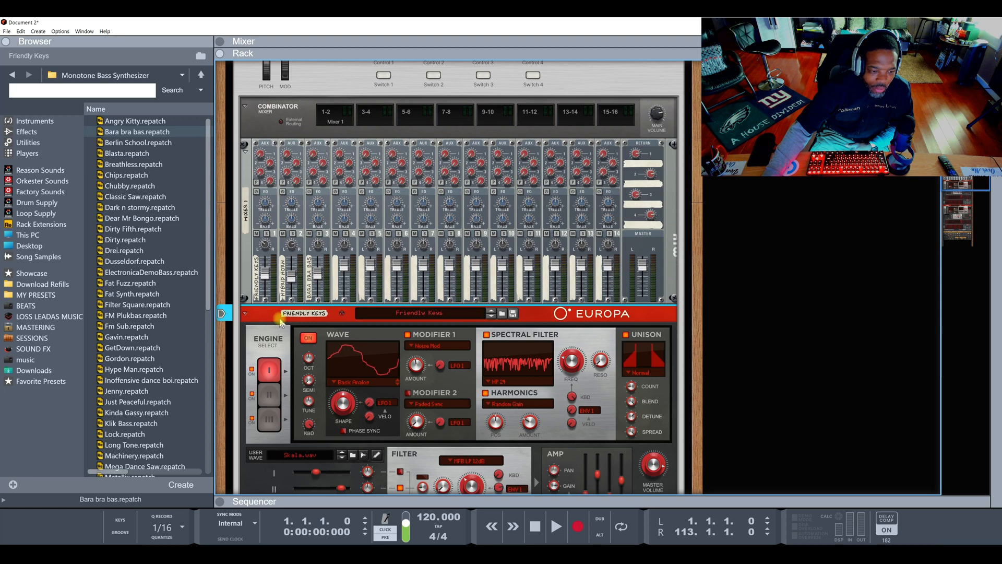
pyautogui.scroll(-3, 281, 321)
pyautogui.scroll(-5, 280, 321)
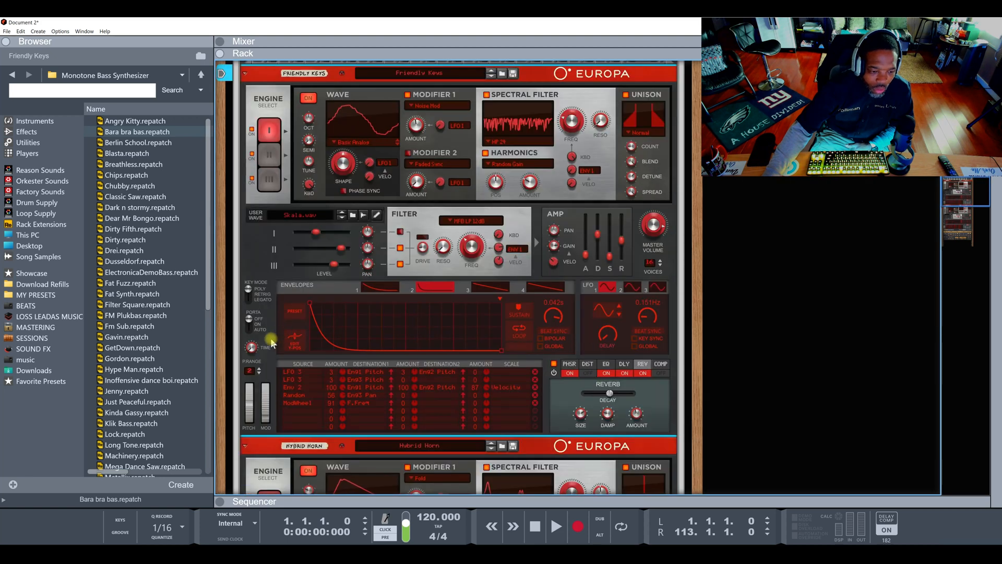